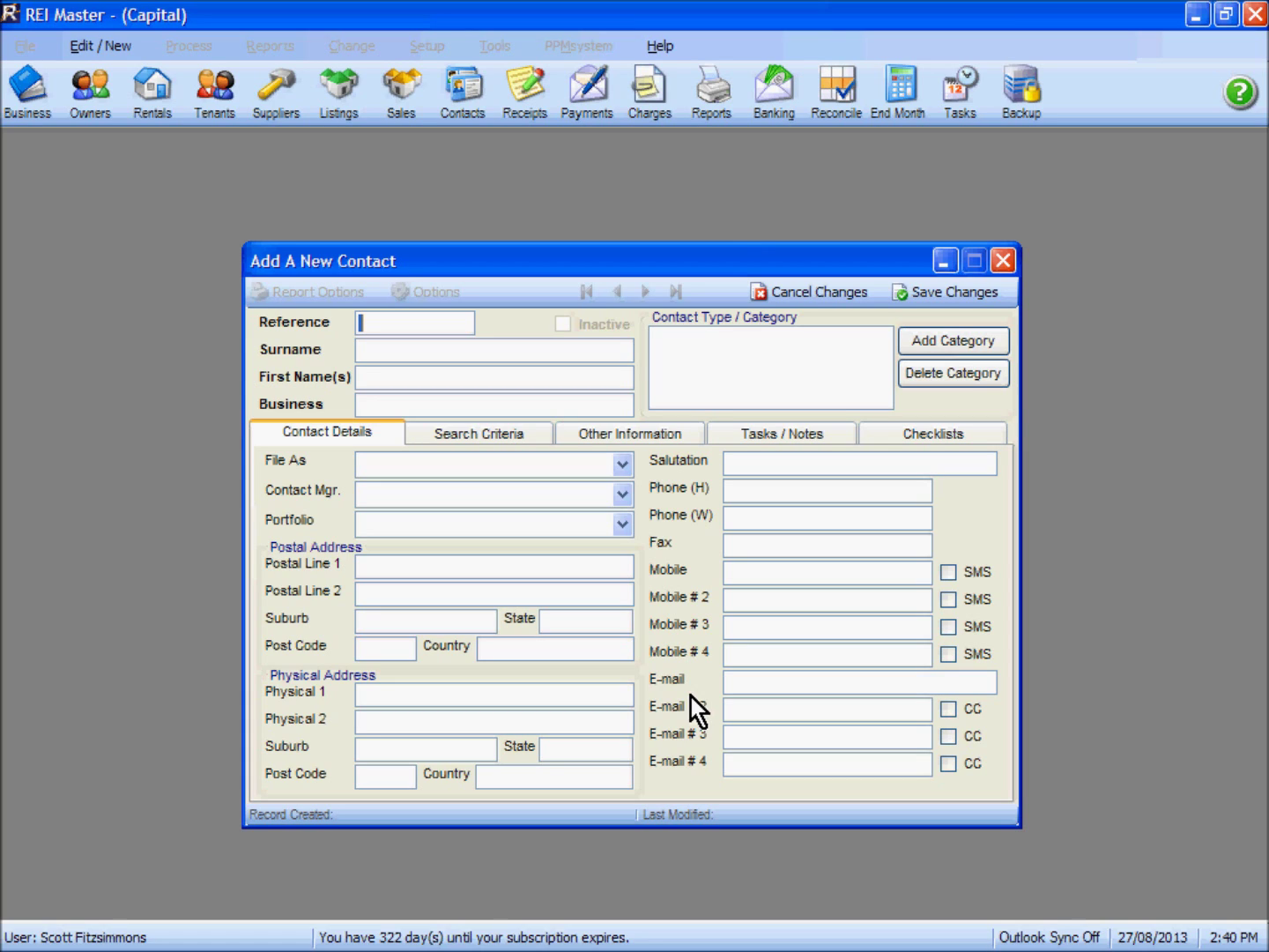
Enter the contact's reference, surname and first name
key("Tab")
key("BackSpace")
key("Tab")
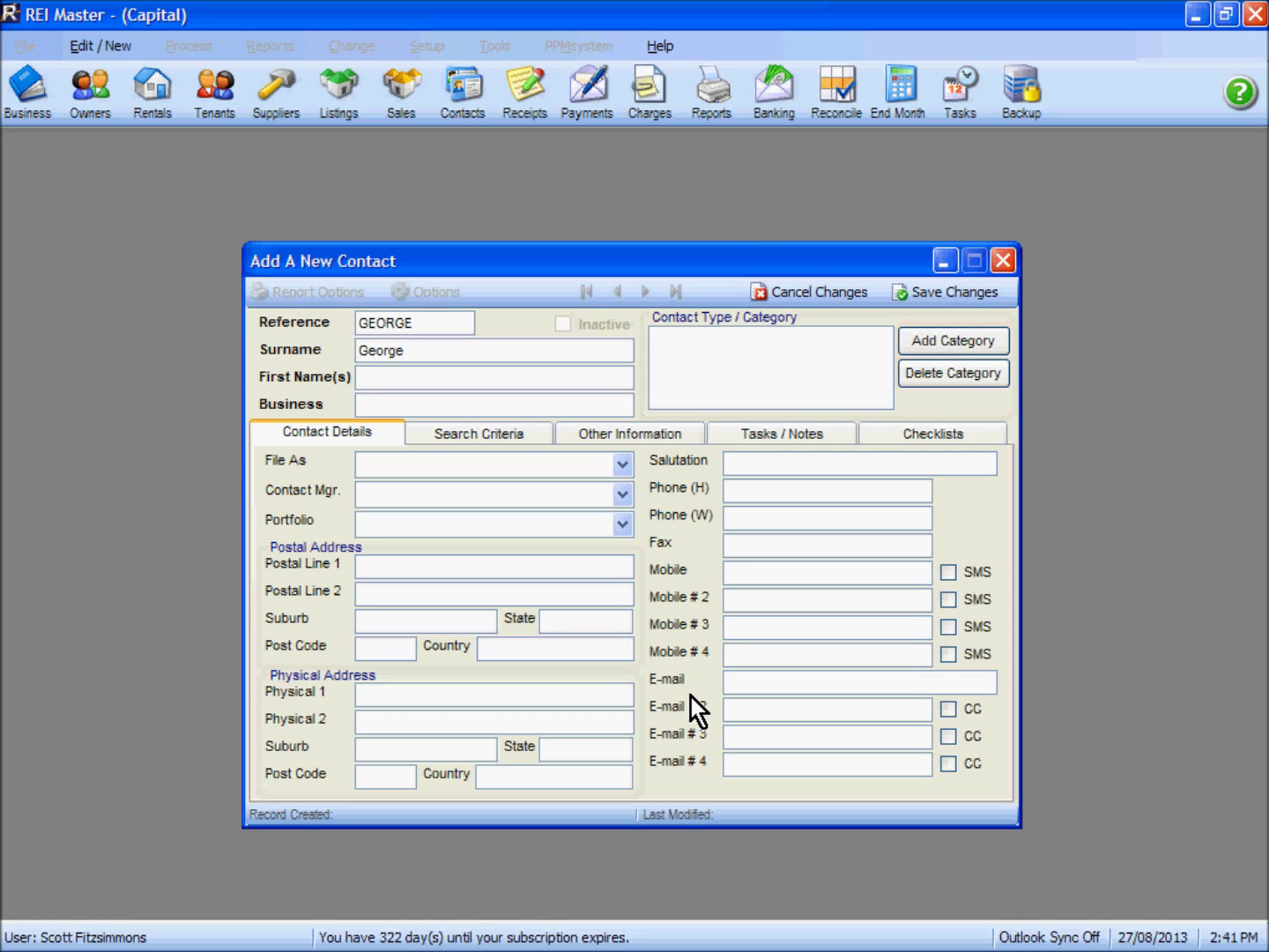
File the contact as 'surname, first name', assign the second staff member as manager, and enter the salutation
left_click(622, 467)
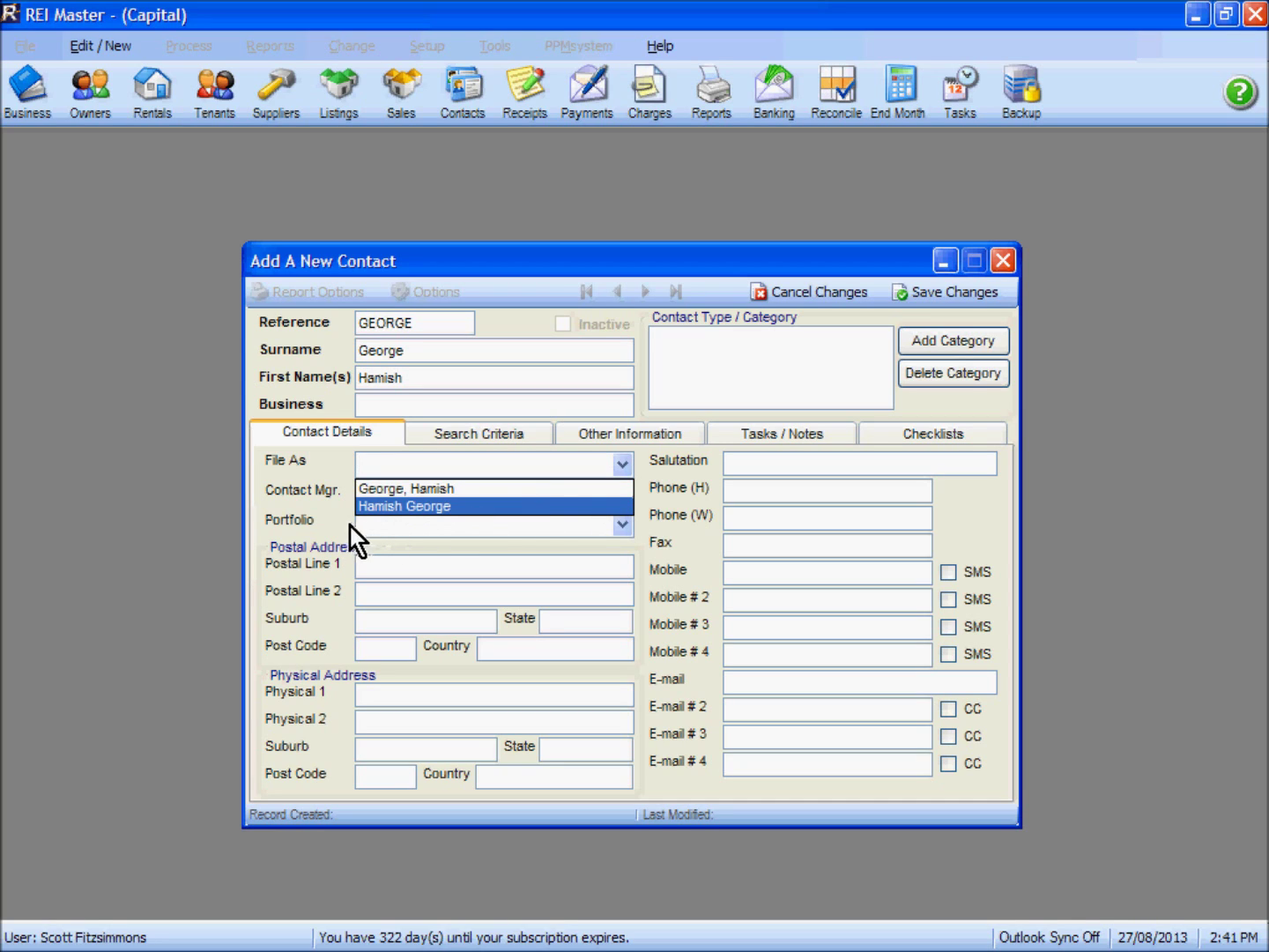
left_click(430, 489)
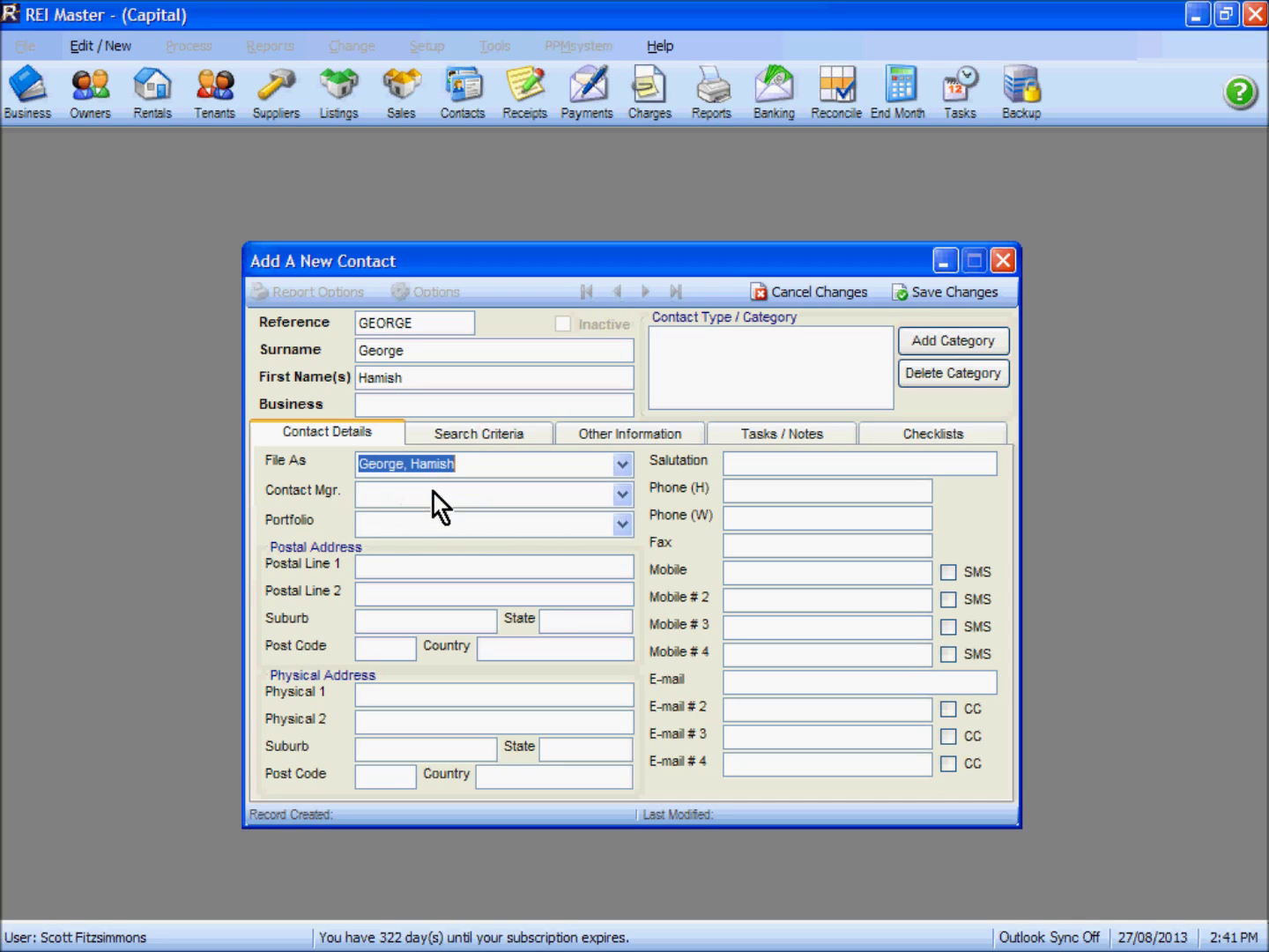
left_click(625, 494)
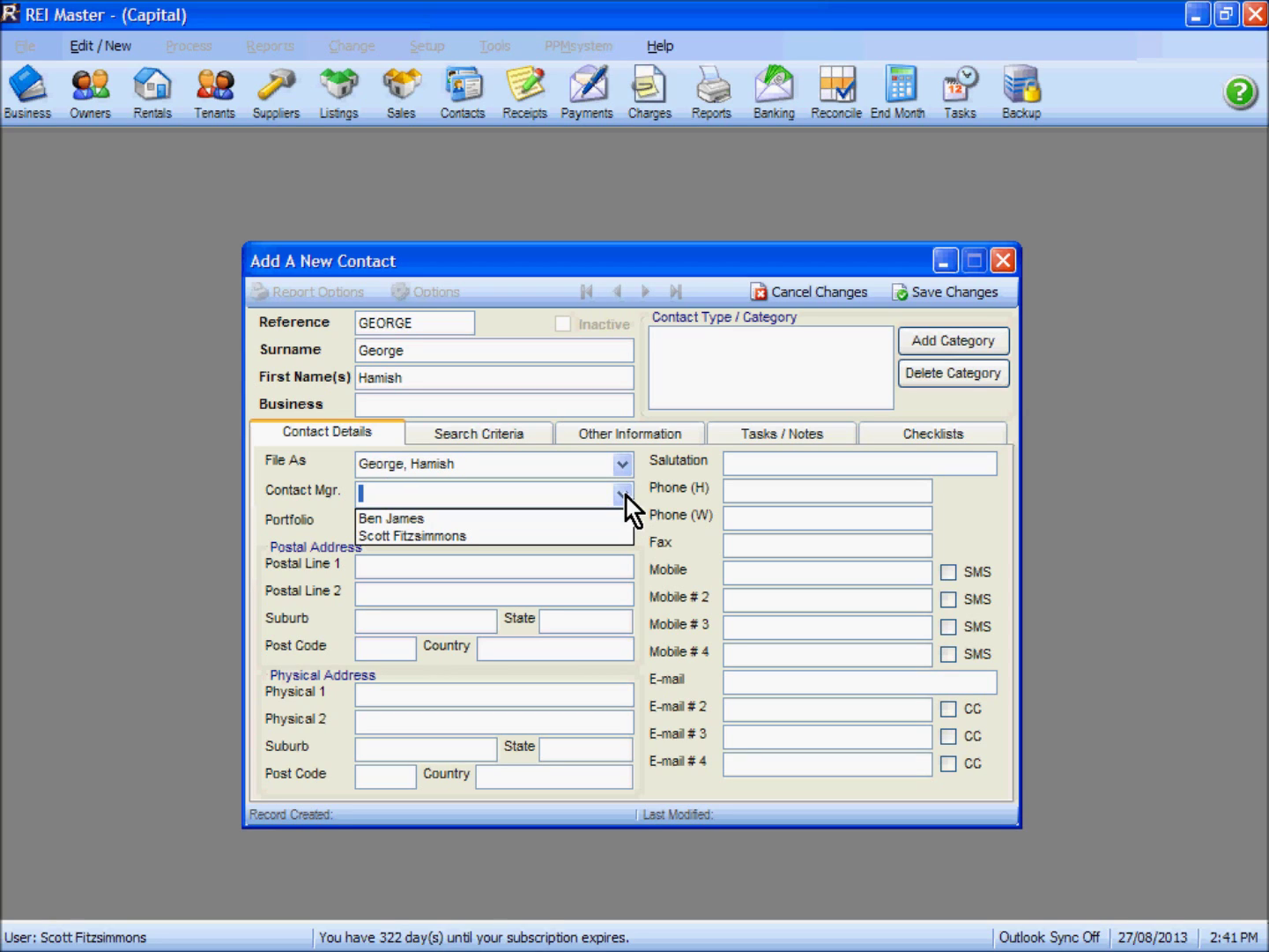
left_click(407, 537)
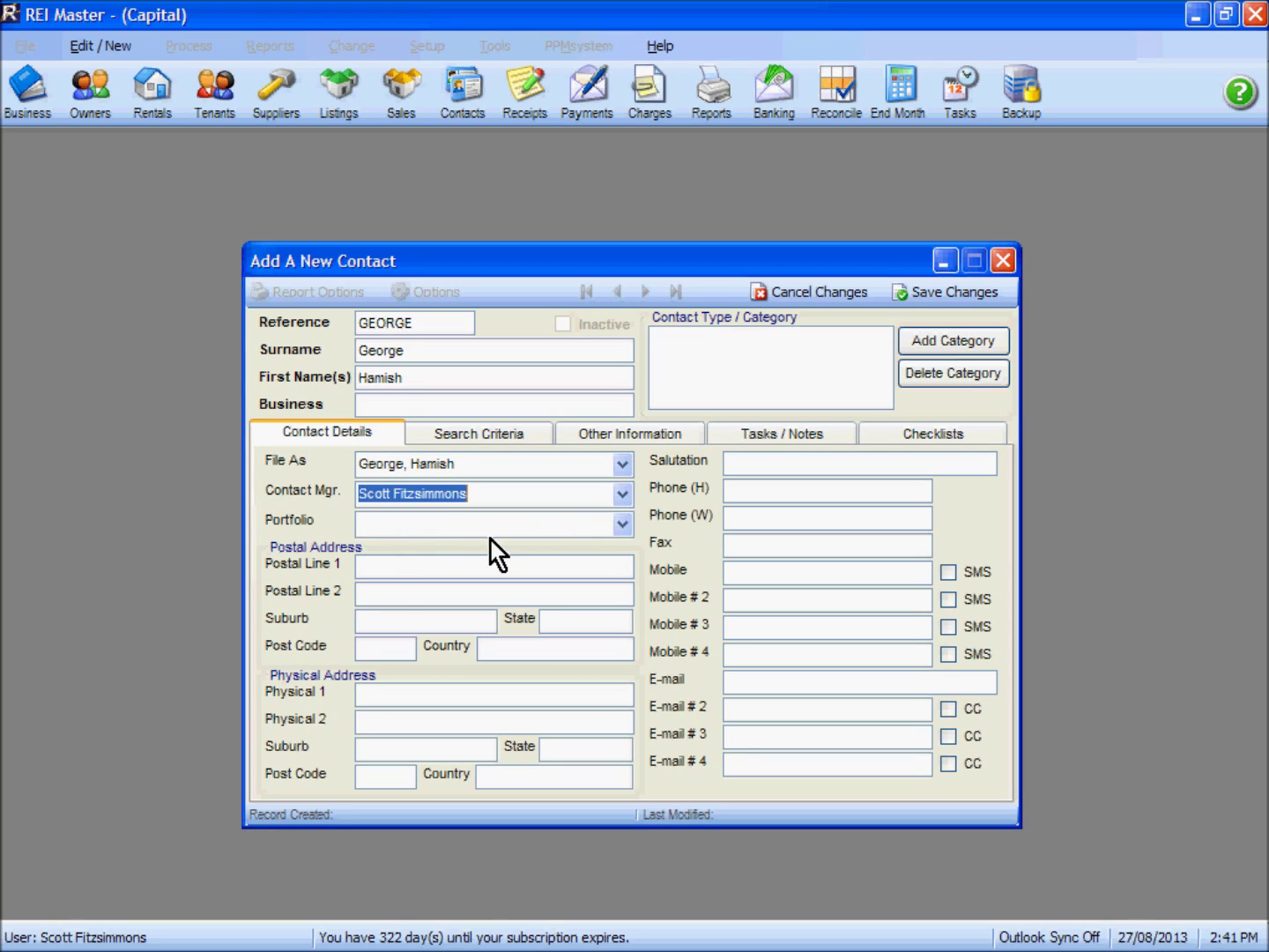
left_click(615, 528)
left_click(615, 527)
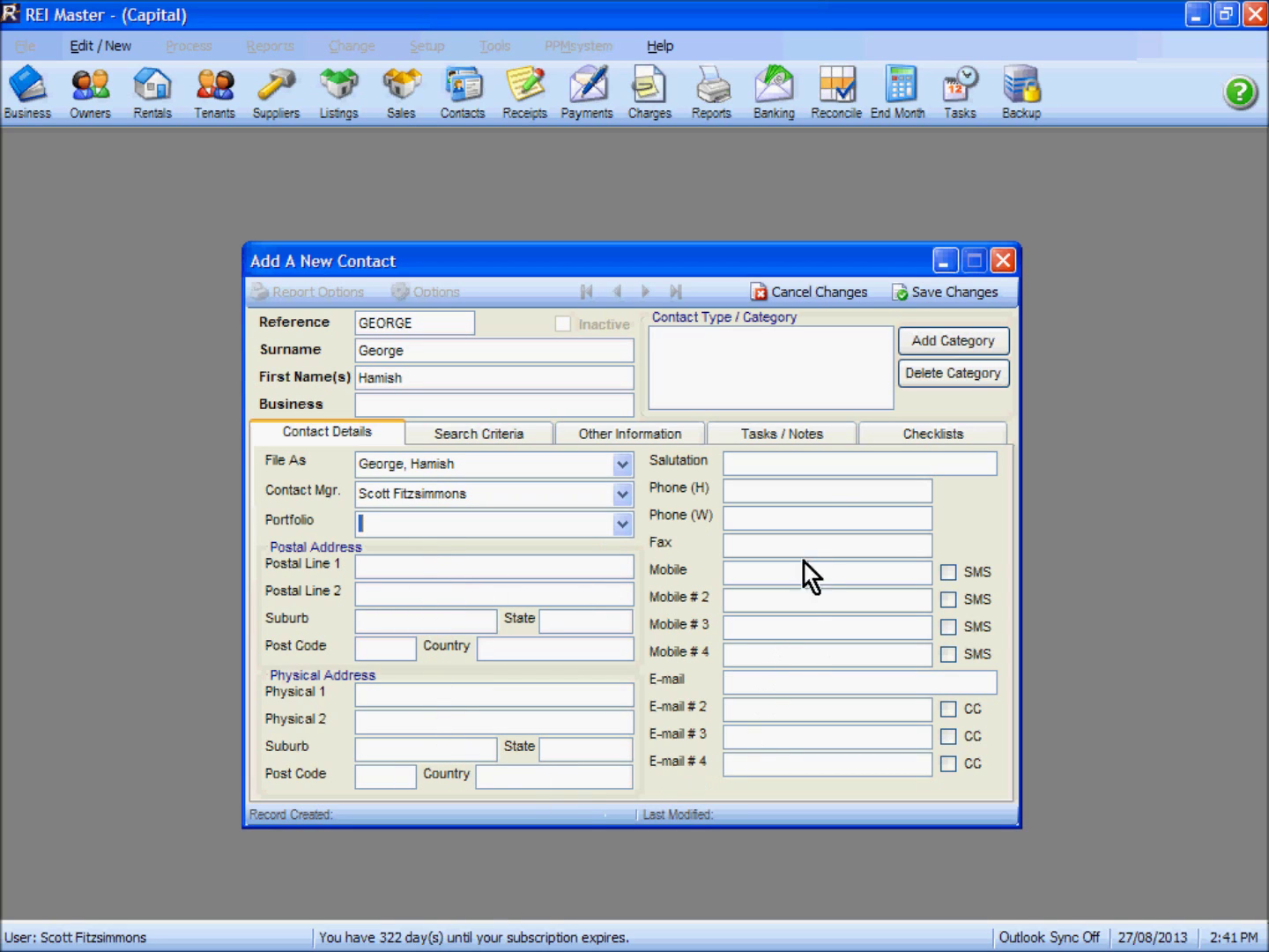
left_click(776, 461)
type("Hamish")
Tick Prospective Buyer (Residential) in the Contact Types list and apply it to the contact
left_click(943, 342)
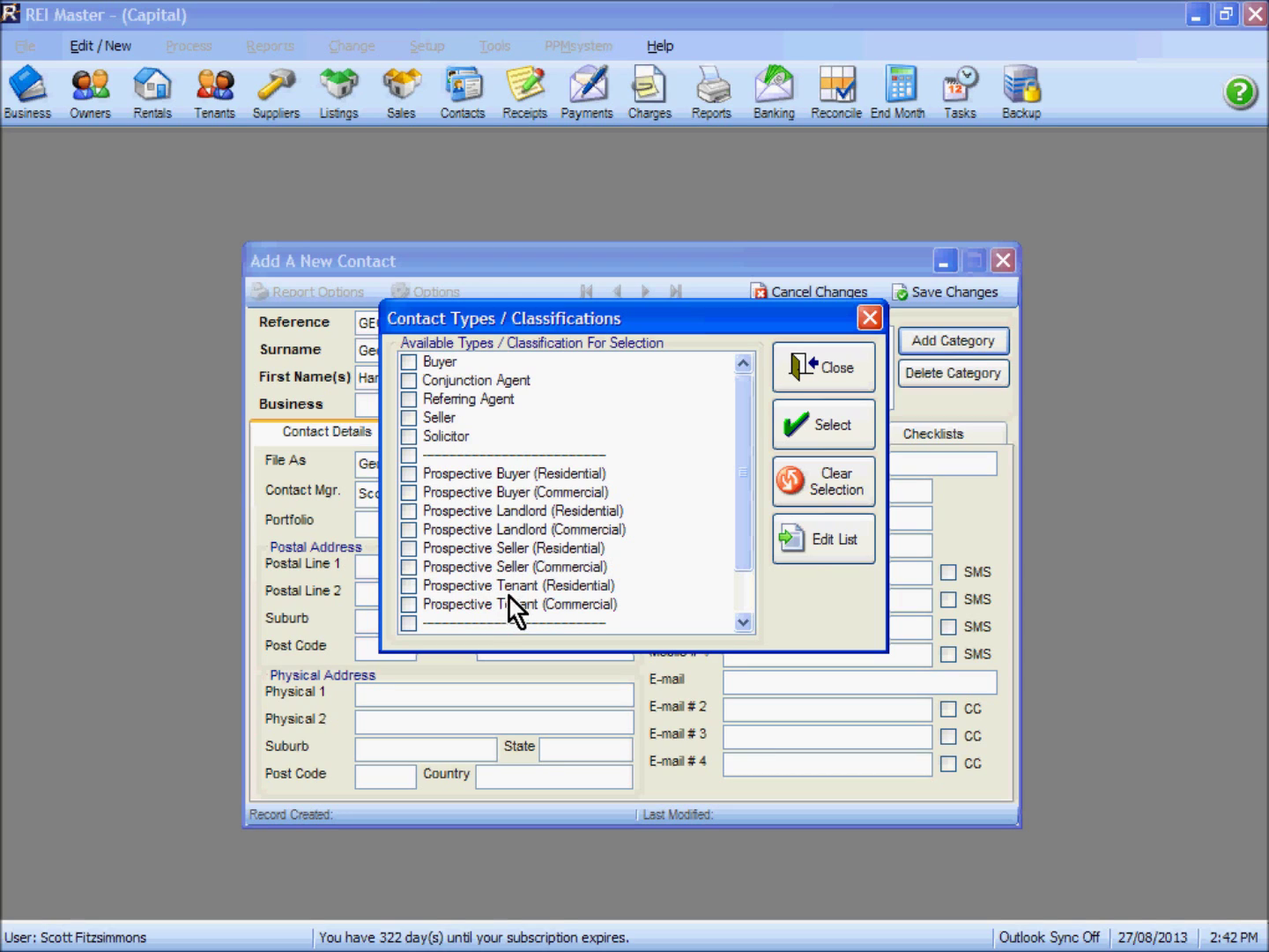
left_click(409, 474)
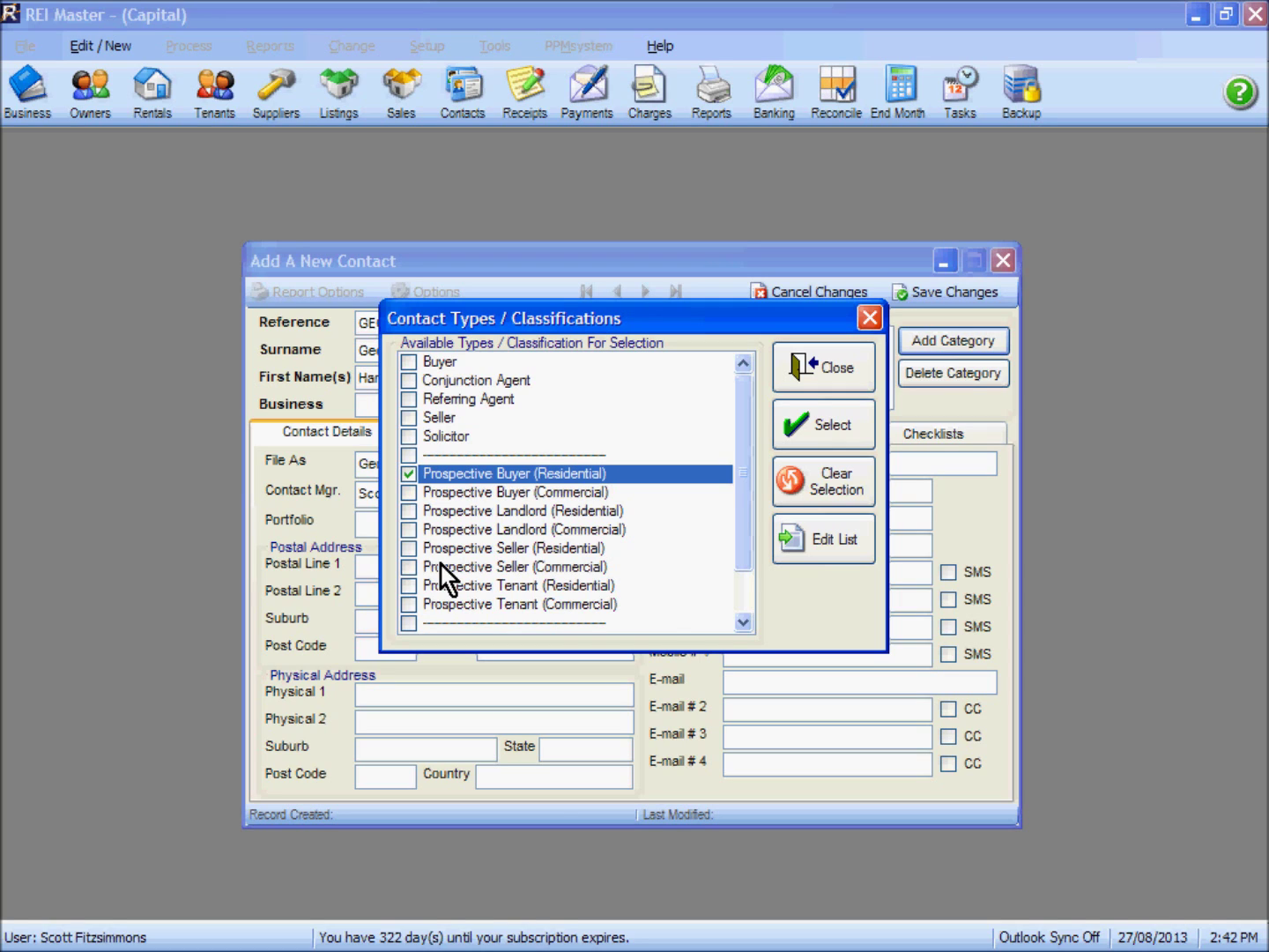
left_click(742, 617)
left_click(743, 620)
left_click(743, 621)
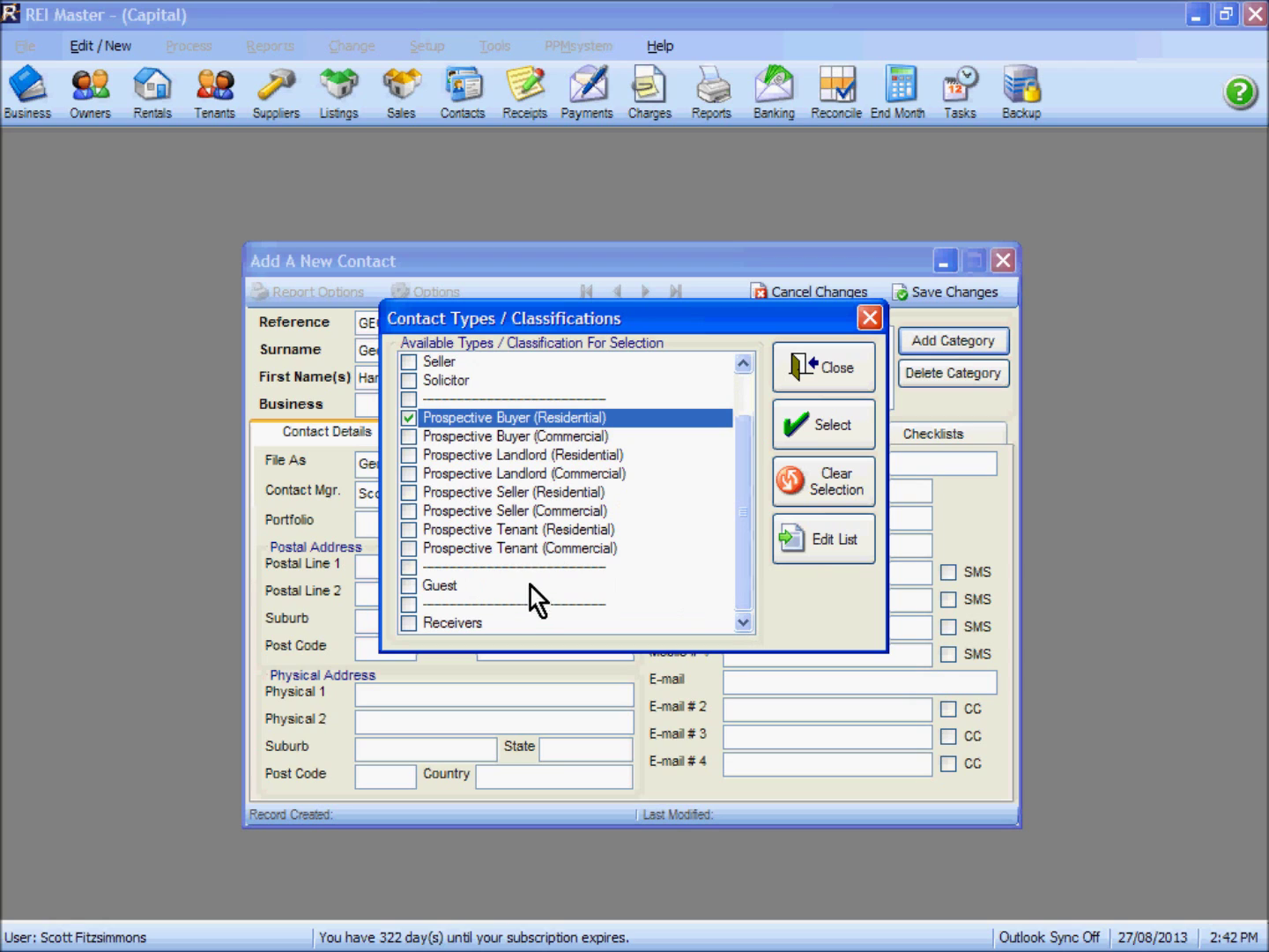
left_click(827, 545)
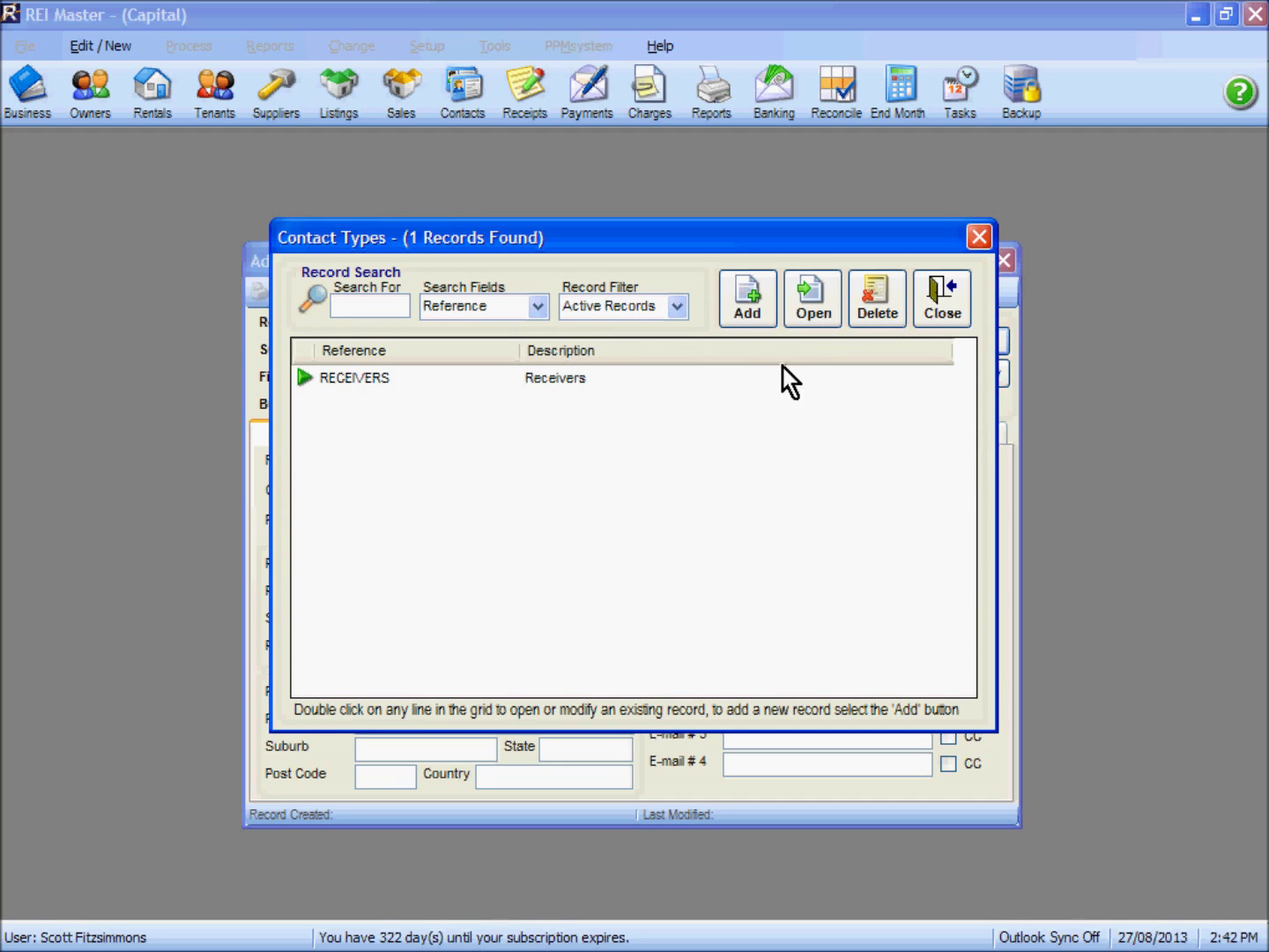
left_click(941, 305)
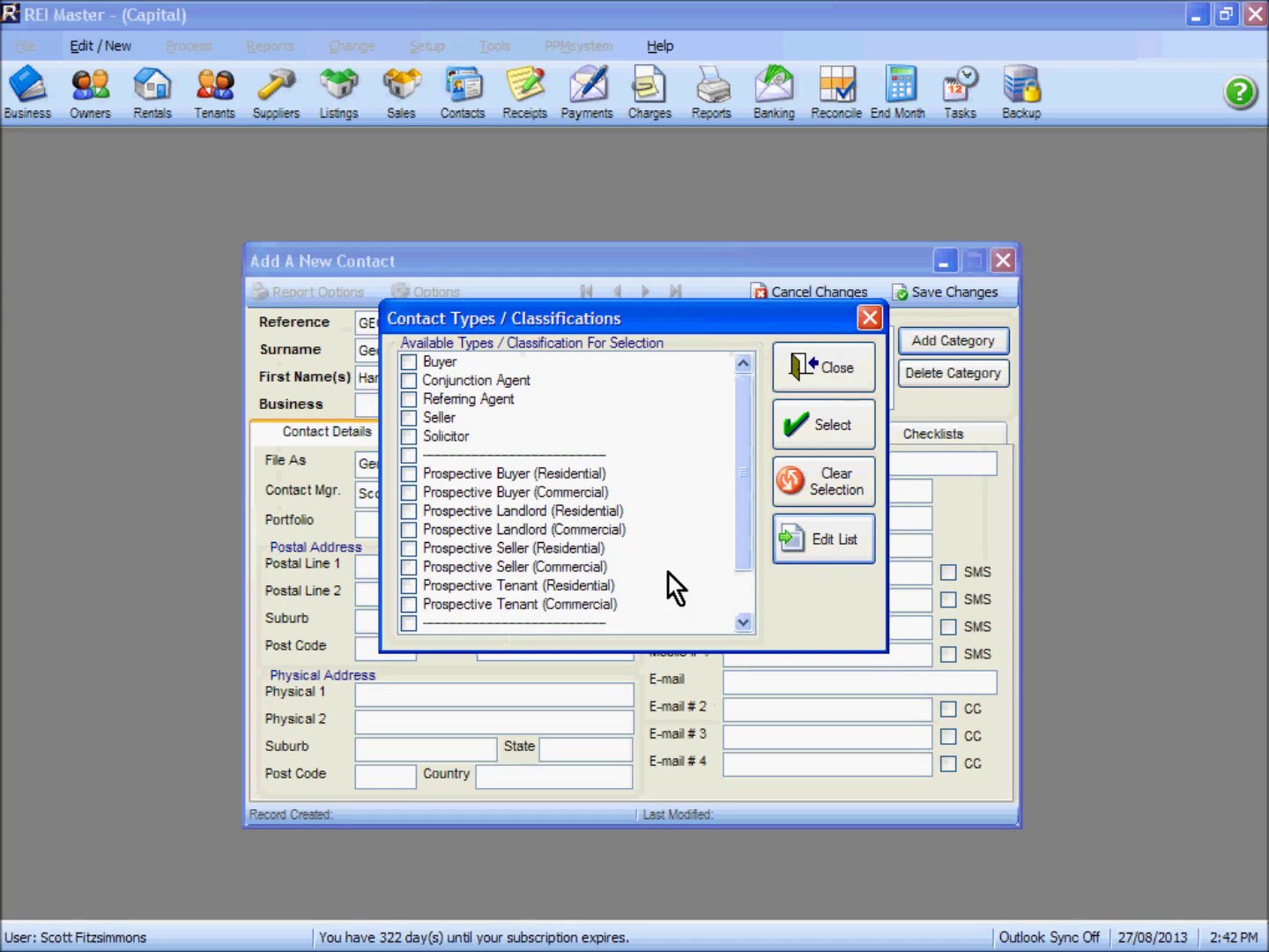
scroll(745, 564, "down", 1)
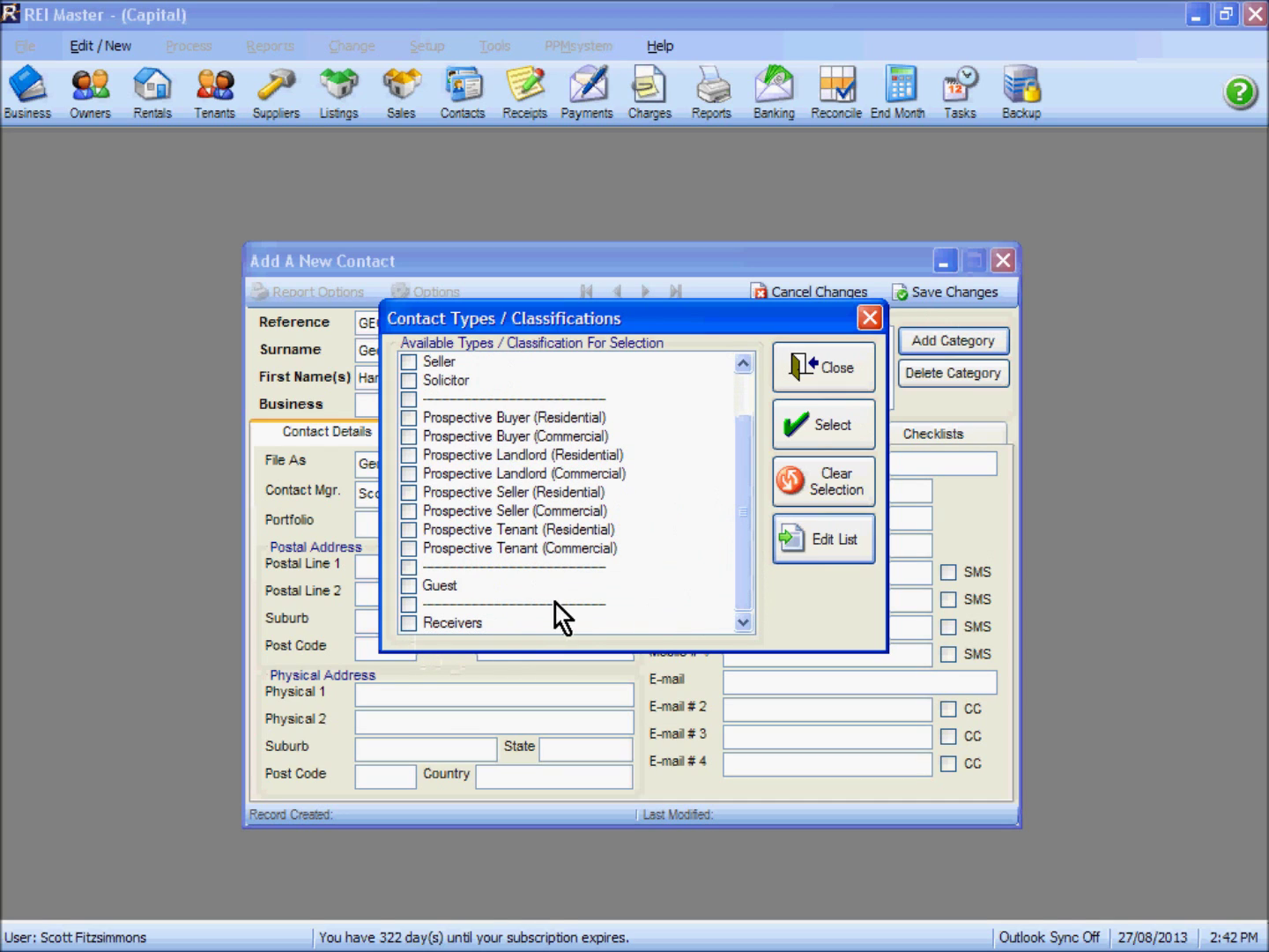
left_click(409, 417)
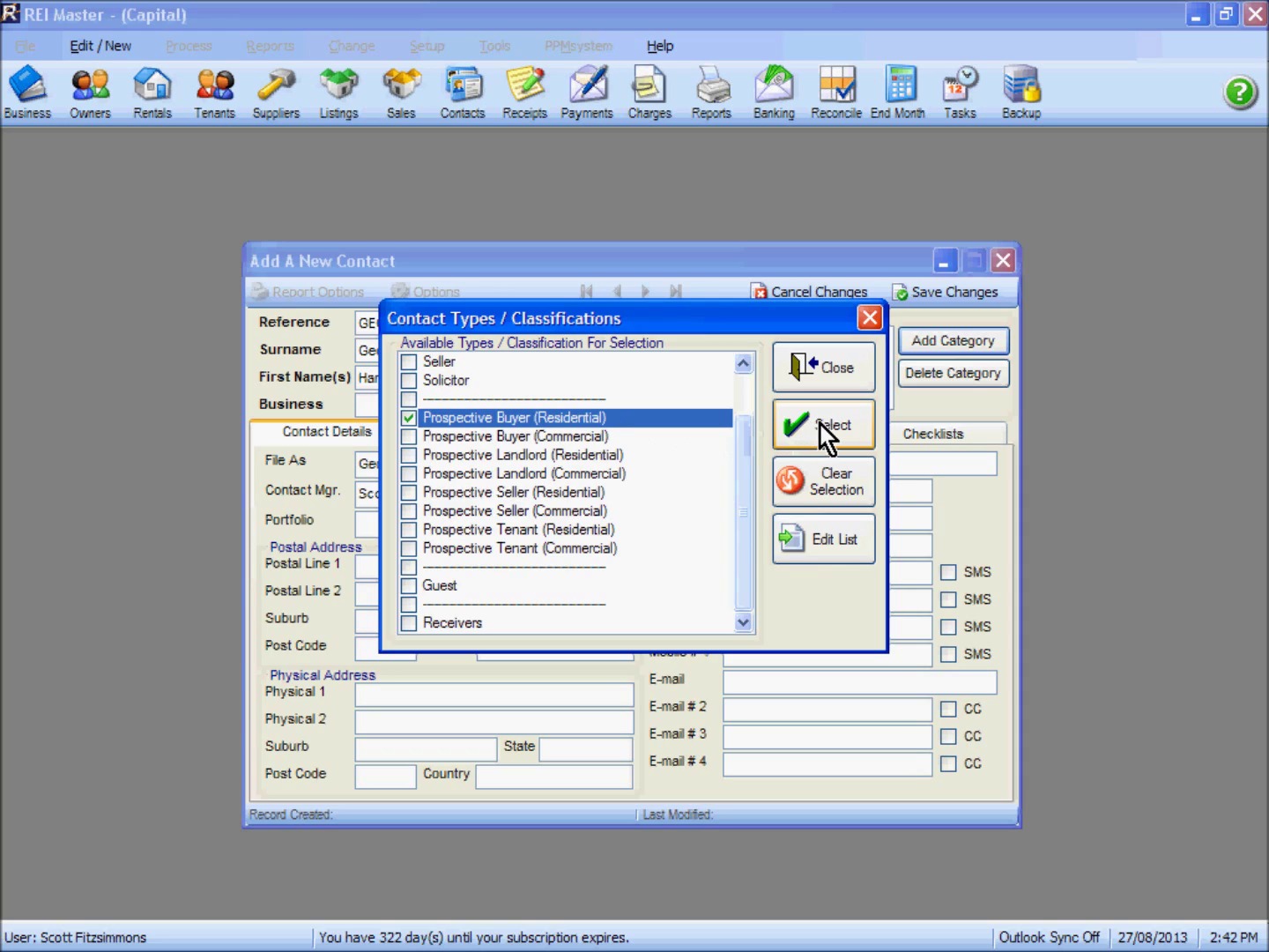
left_click(821, 425)
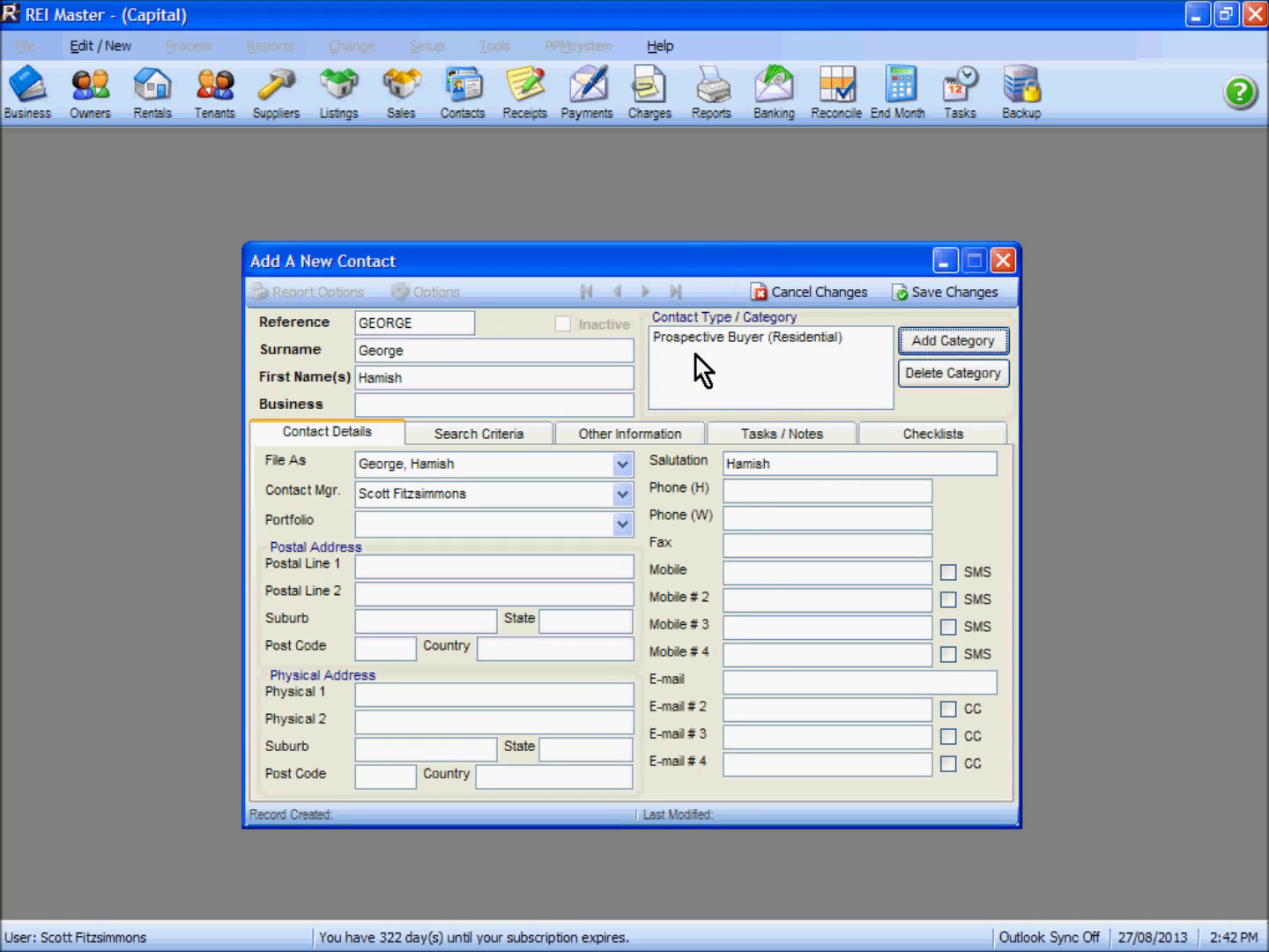
Save and close the contact, then reopen it from All Contacts on its Search Criteria page
left_click(945, 291)
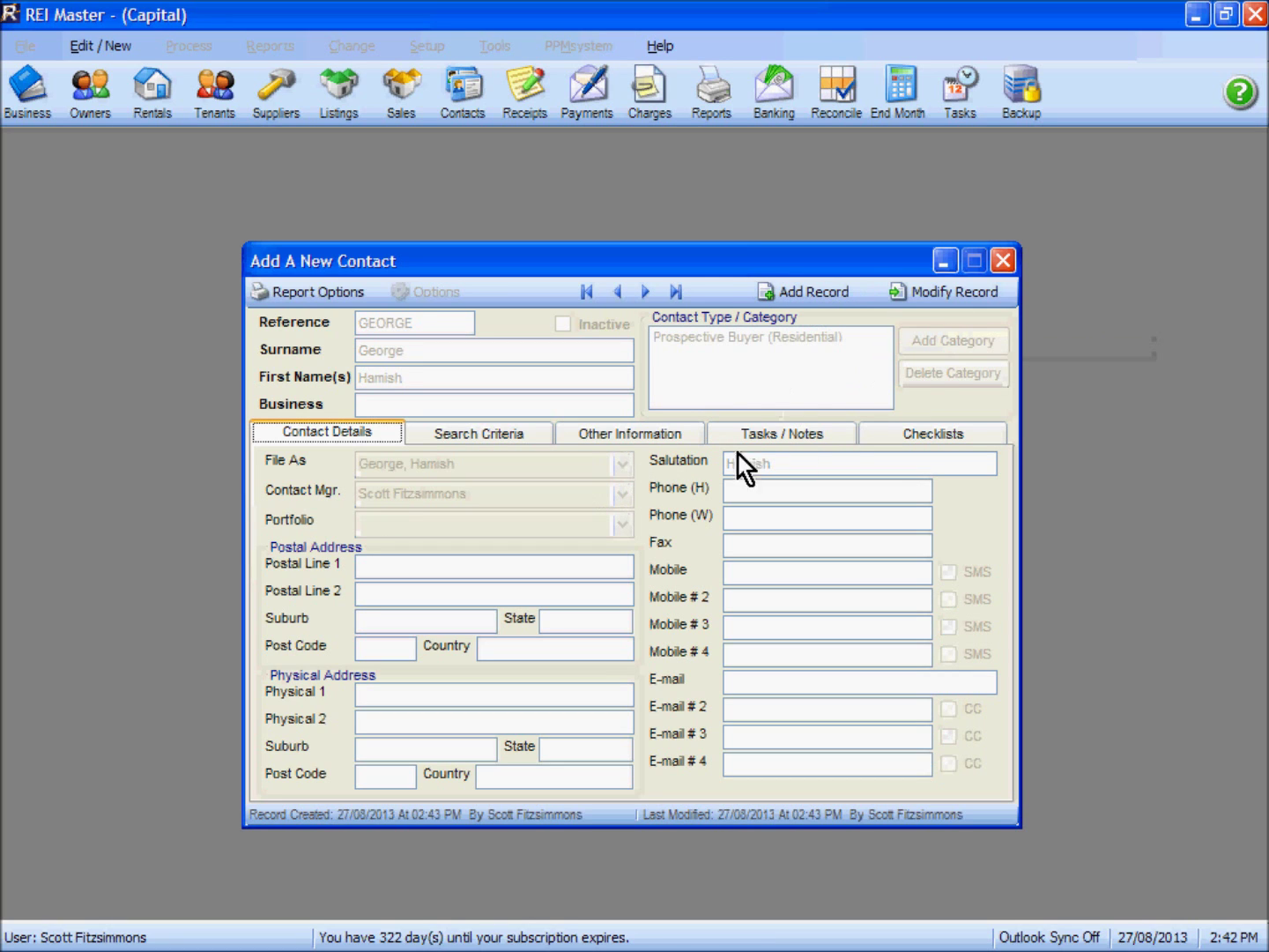
left_click(1001, 263)
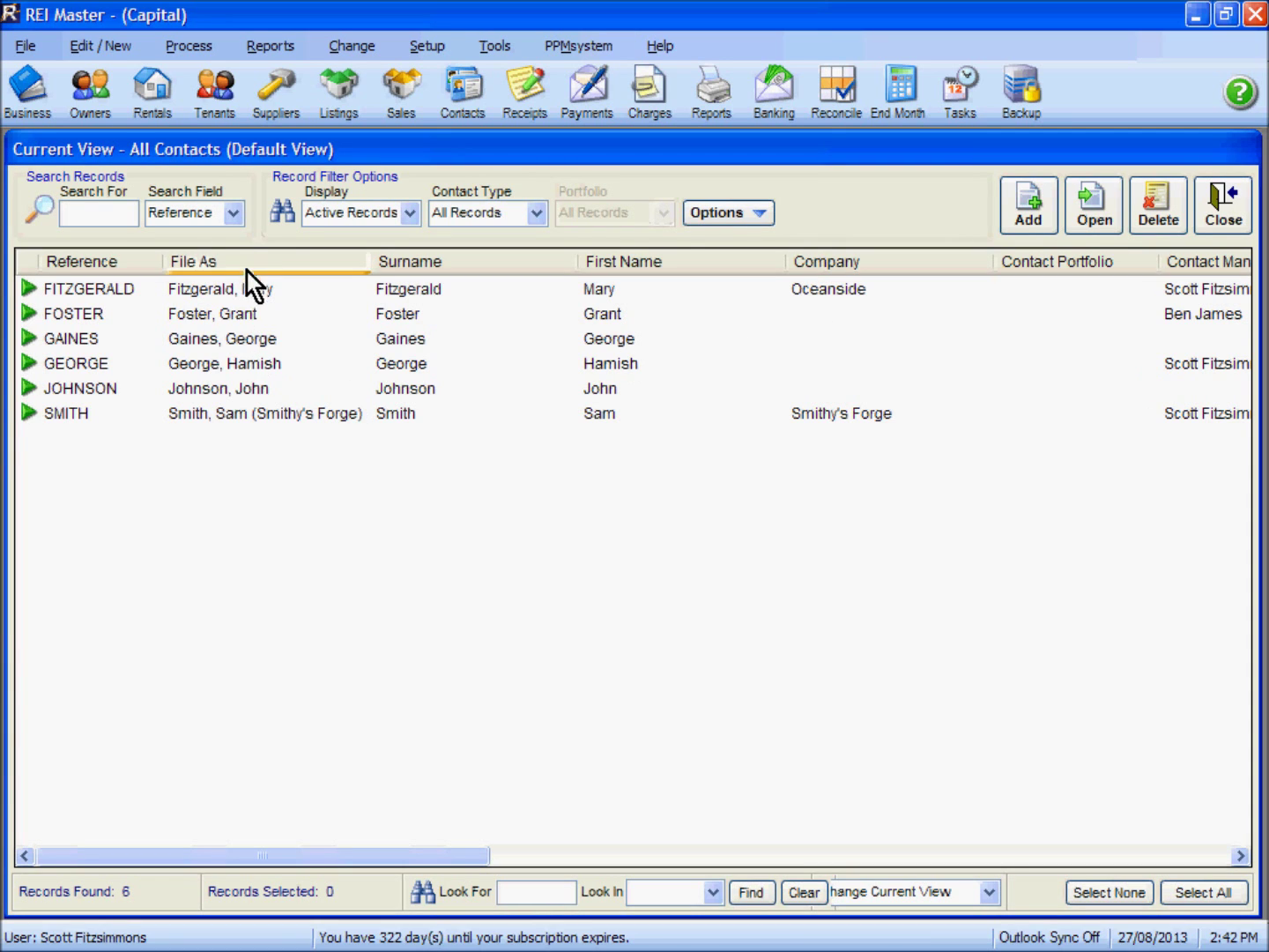
left_click(95, 361)
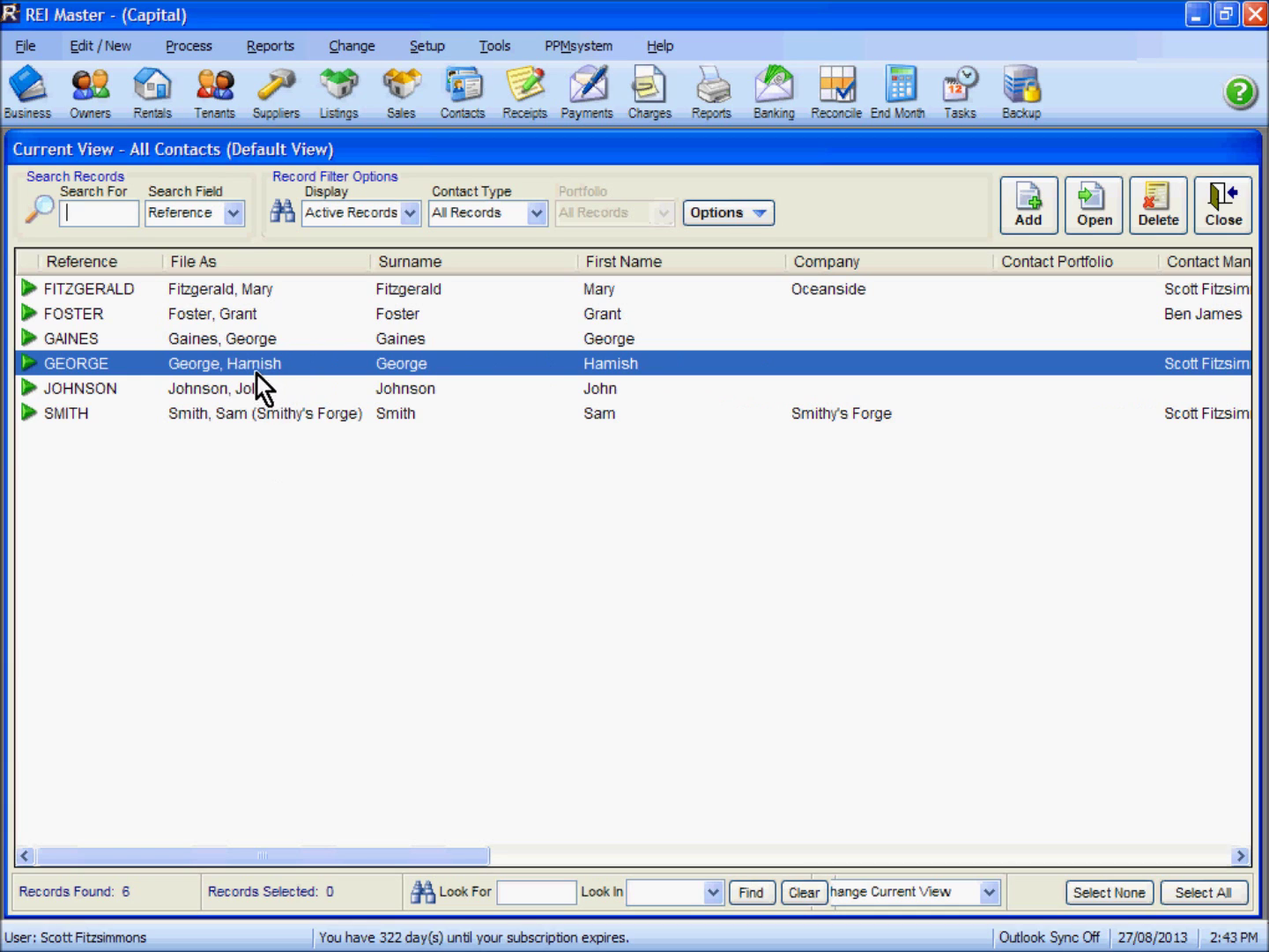
double_click(259, 365)
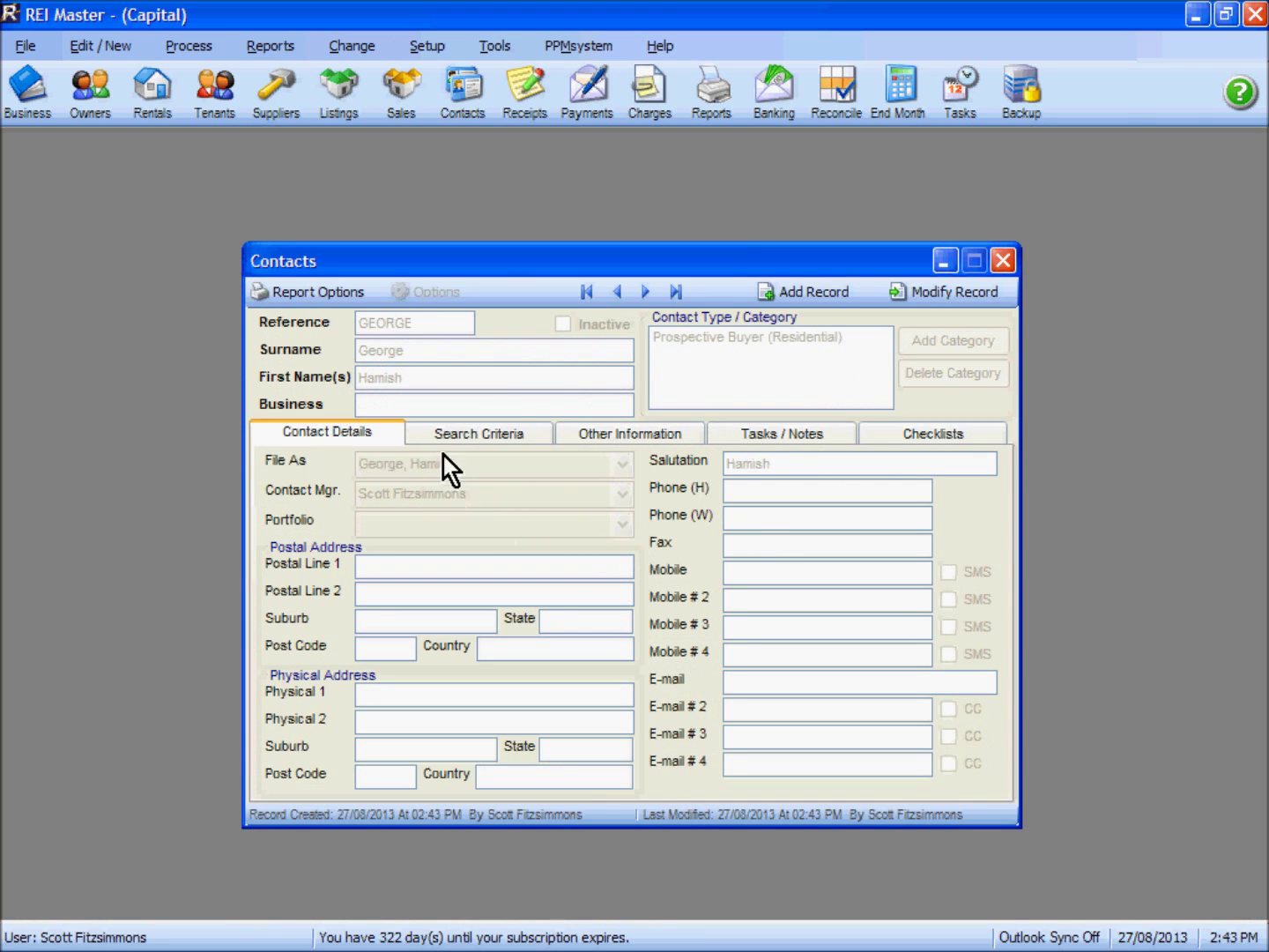
left_click(482, 433)
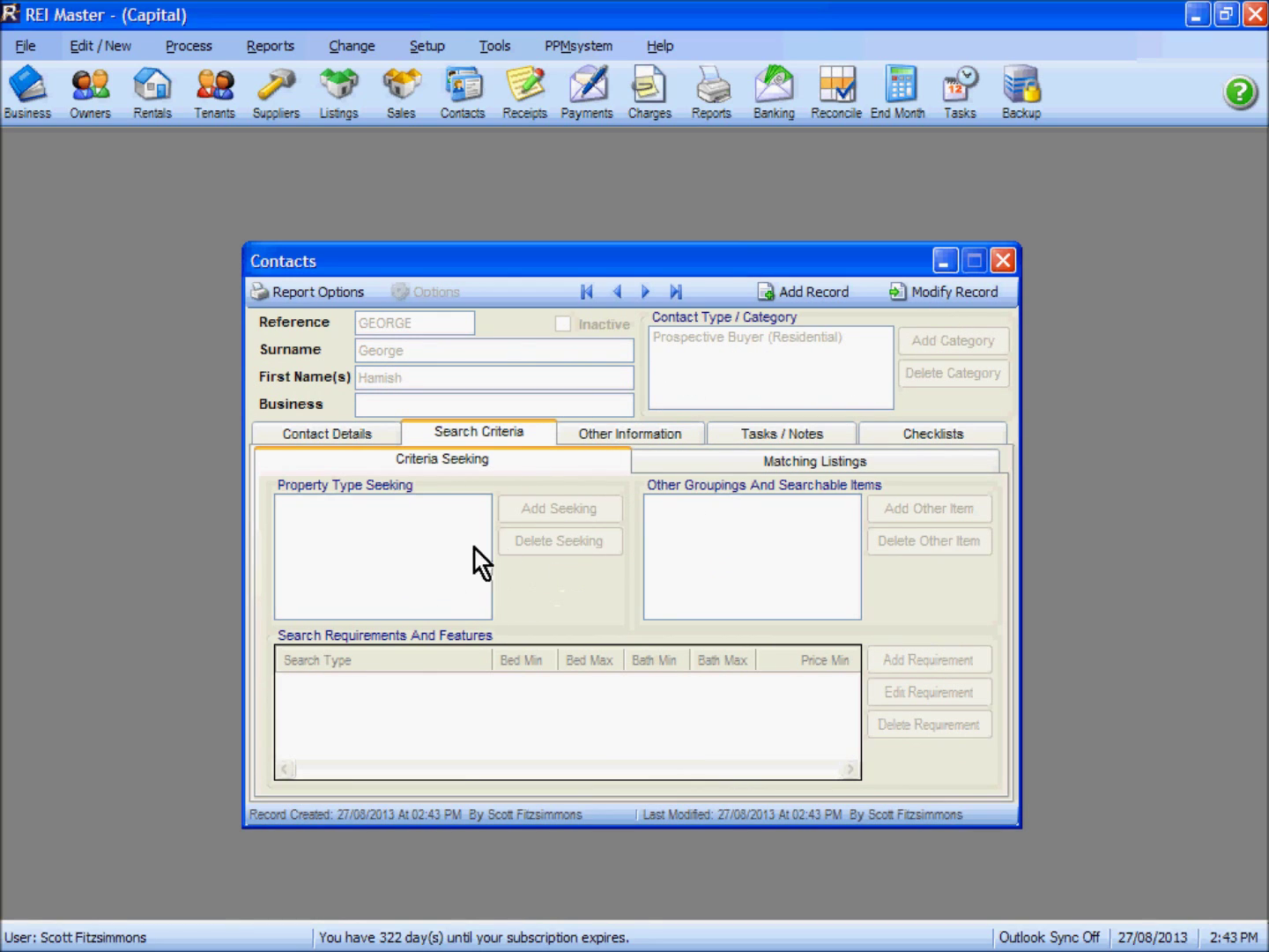
left_click(942, 296)
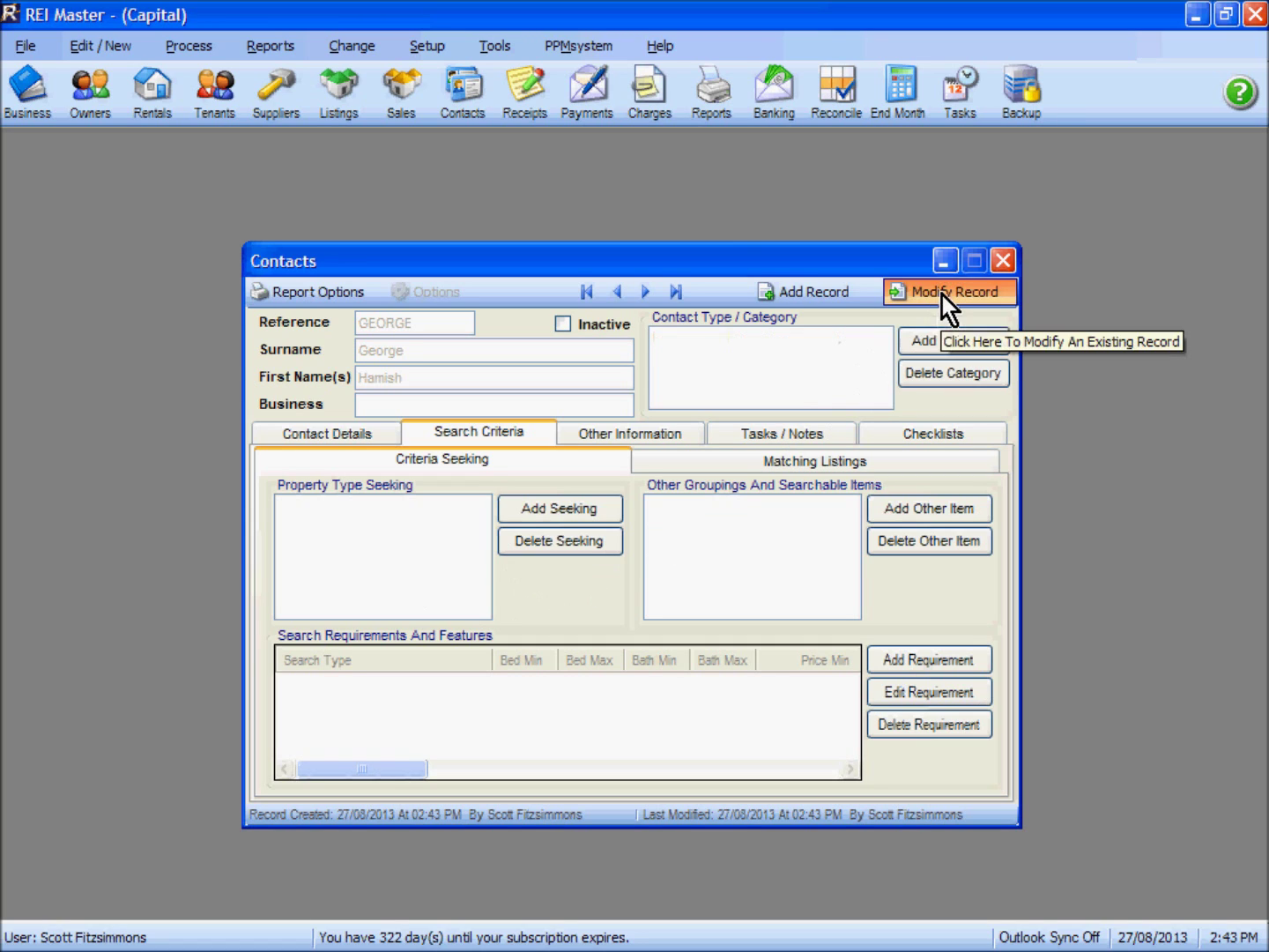
left_click(561, 512)
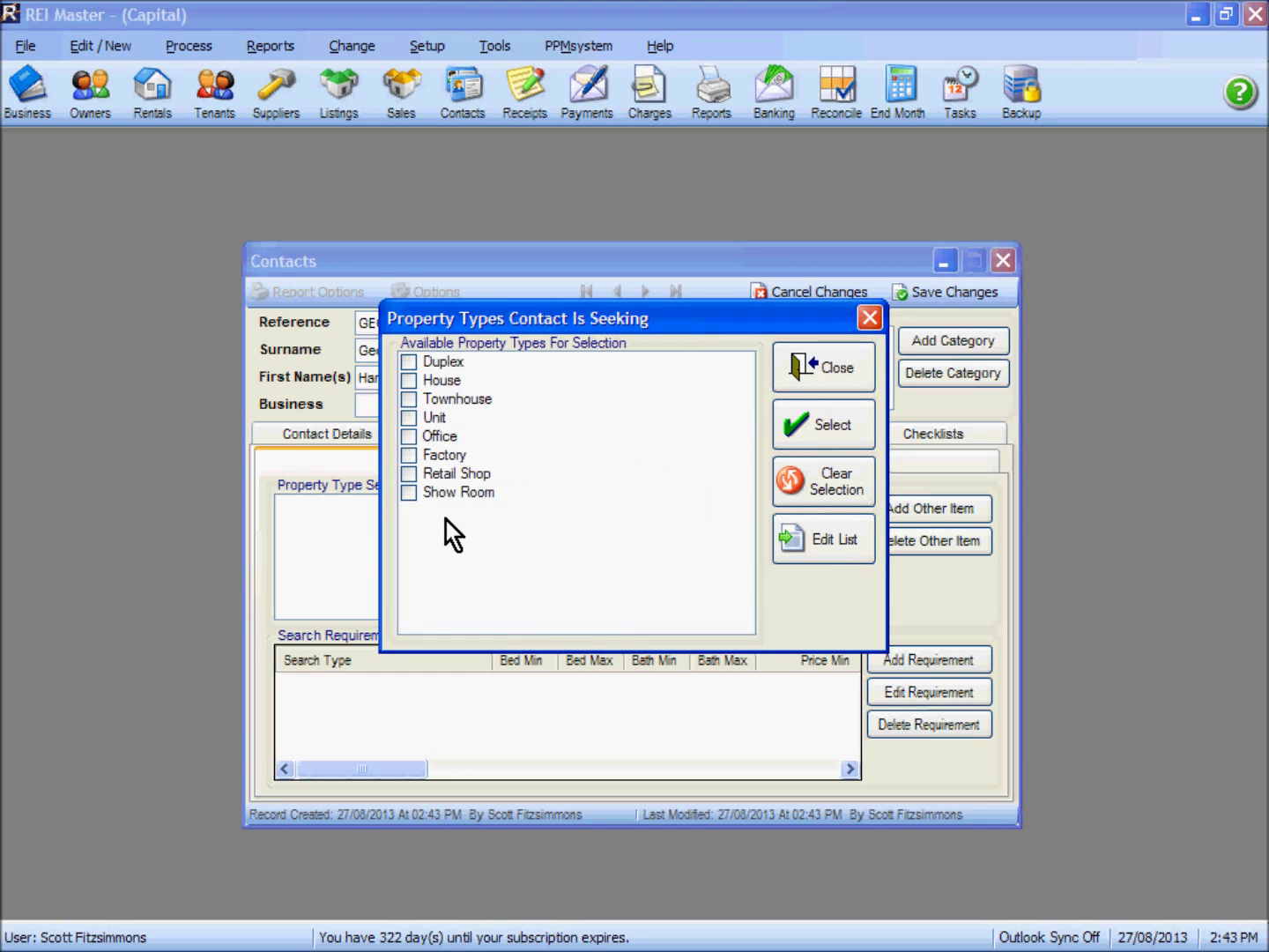
left_click(411, 417)
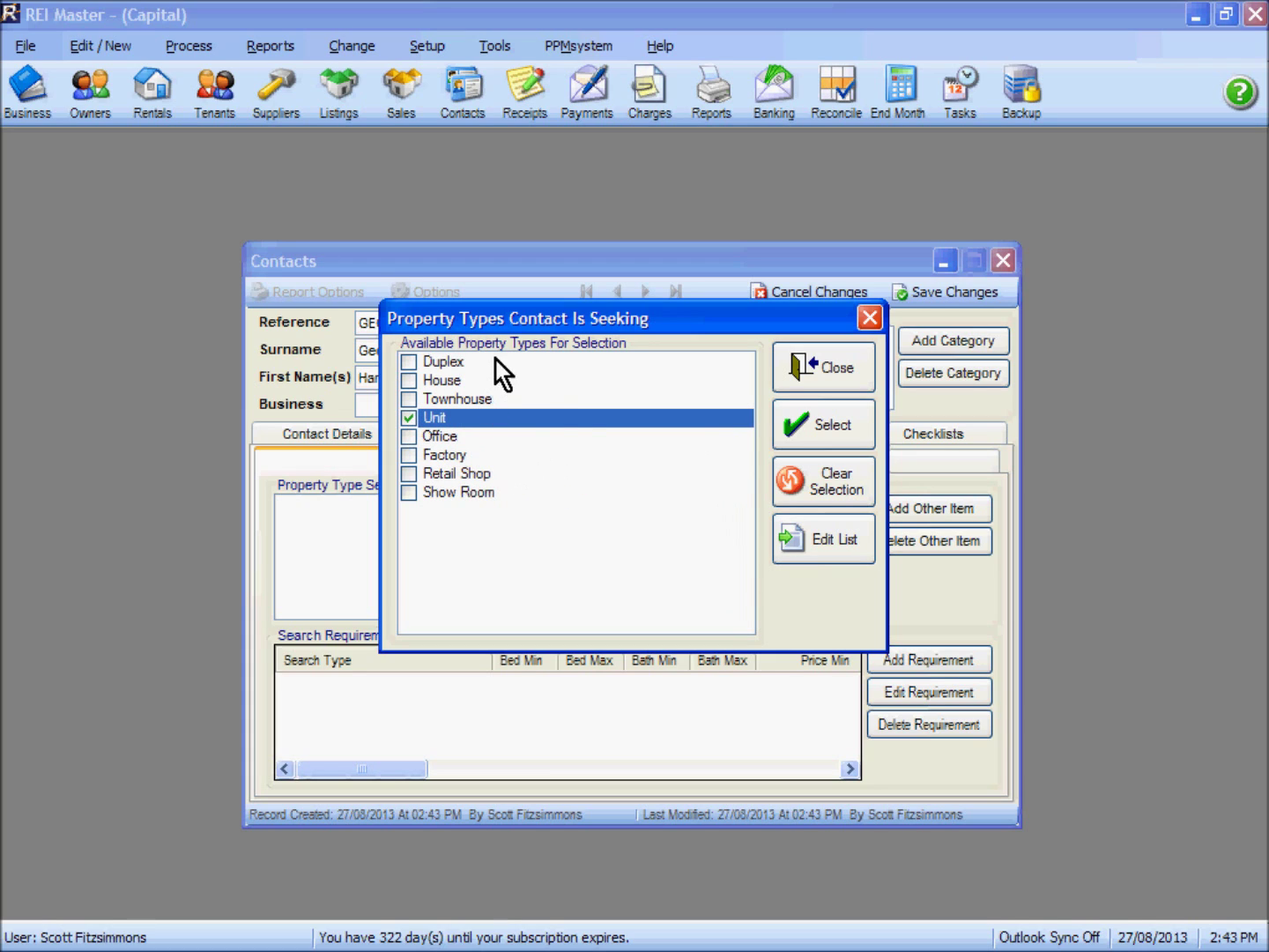
left_click(831, 542)
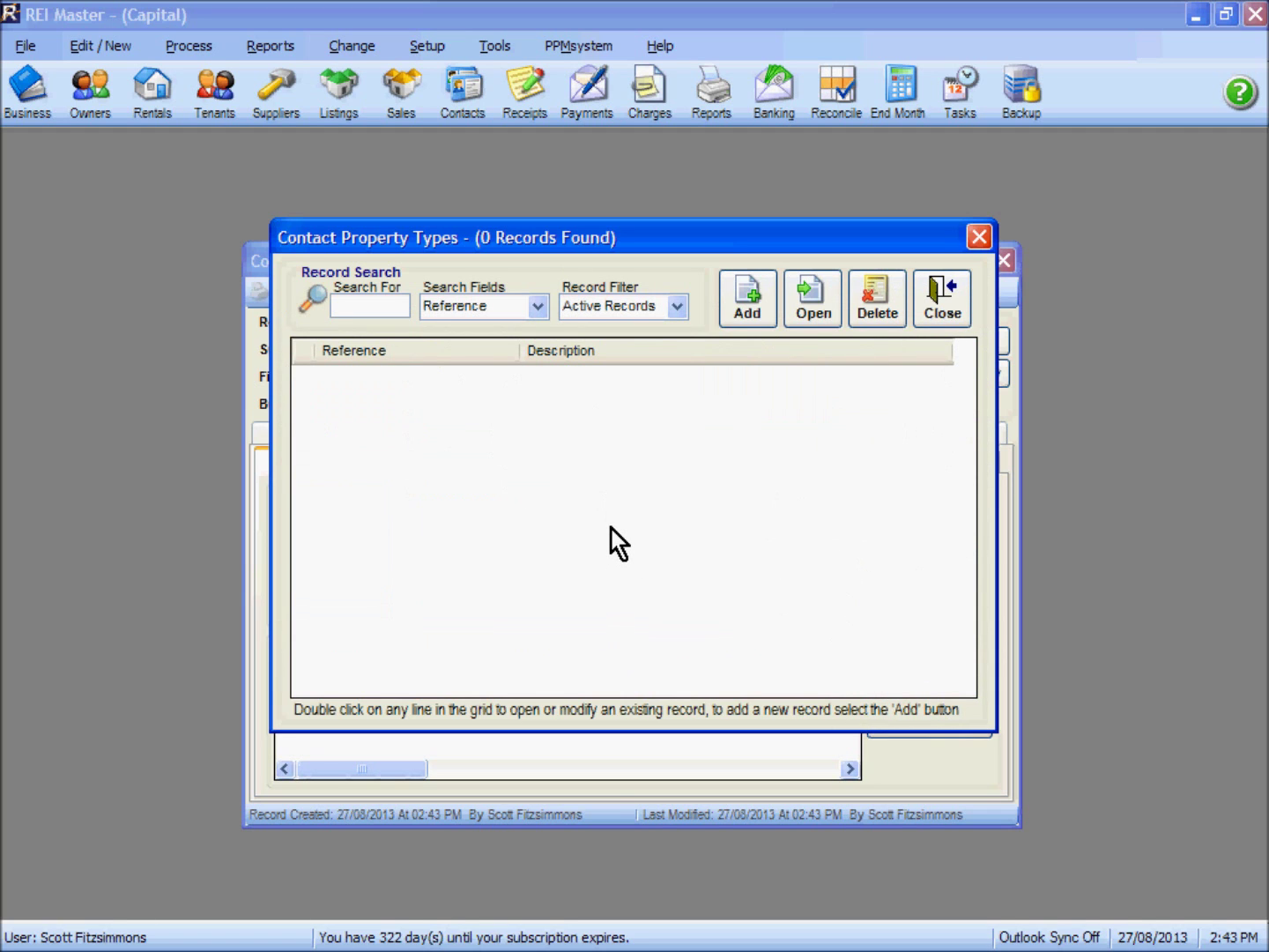
left_click(939, 301)
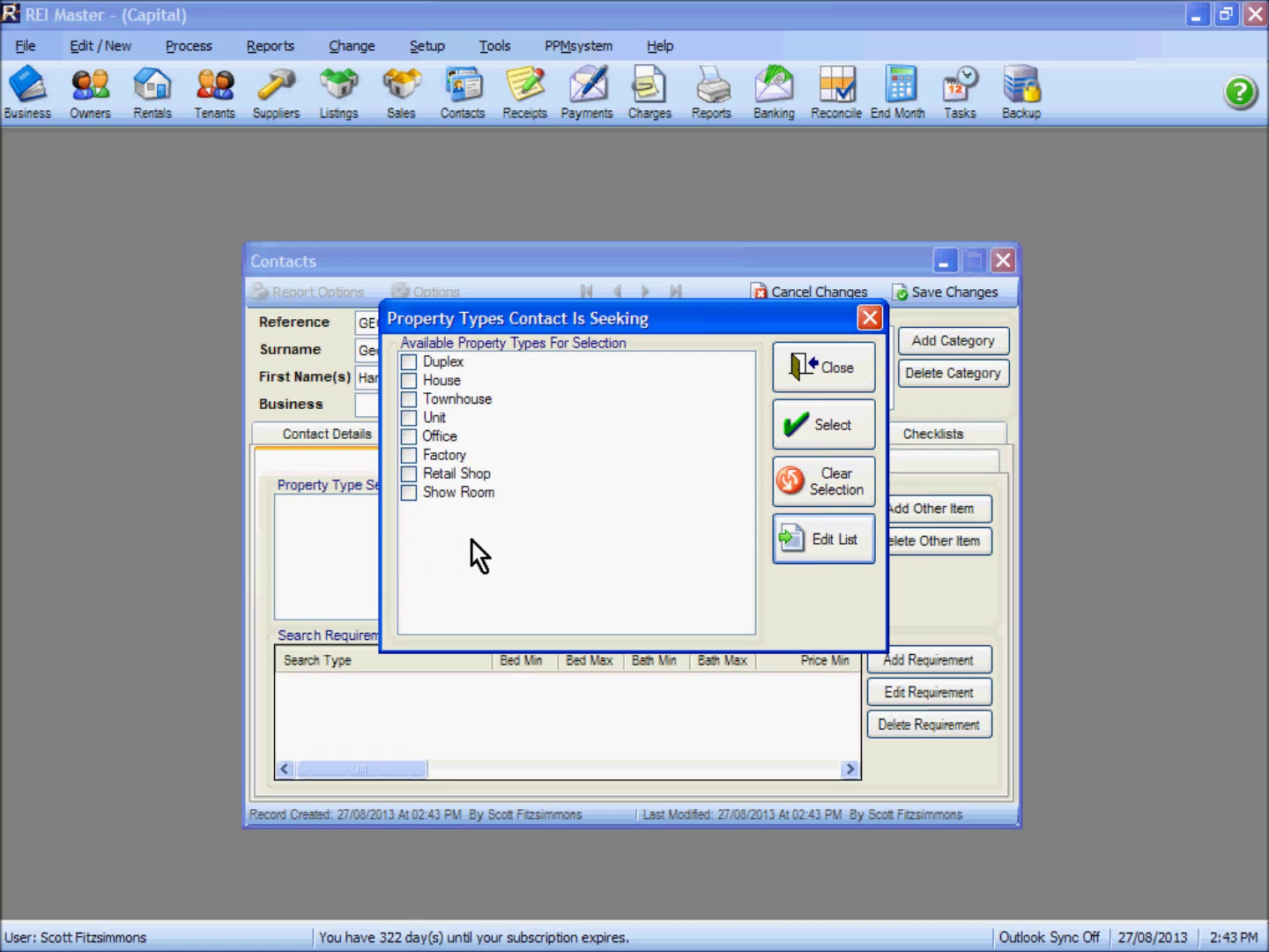
left_click(408, 416)
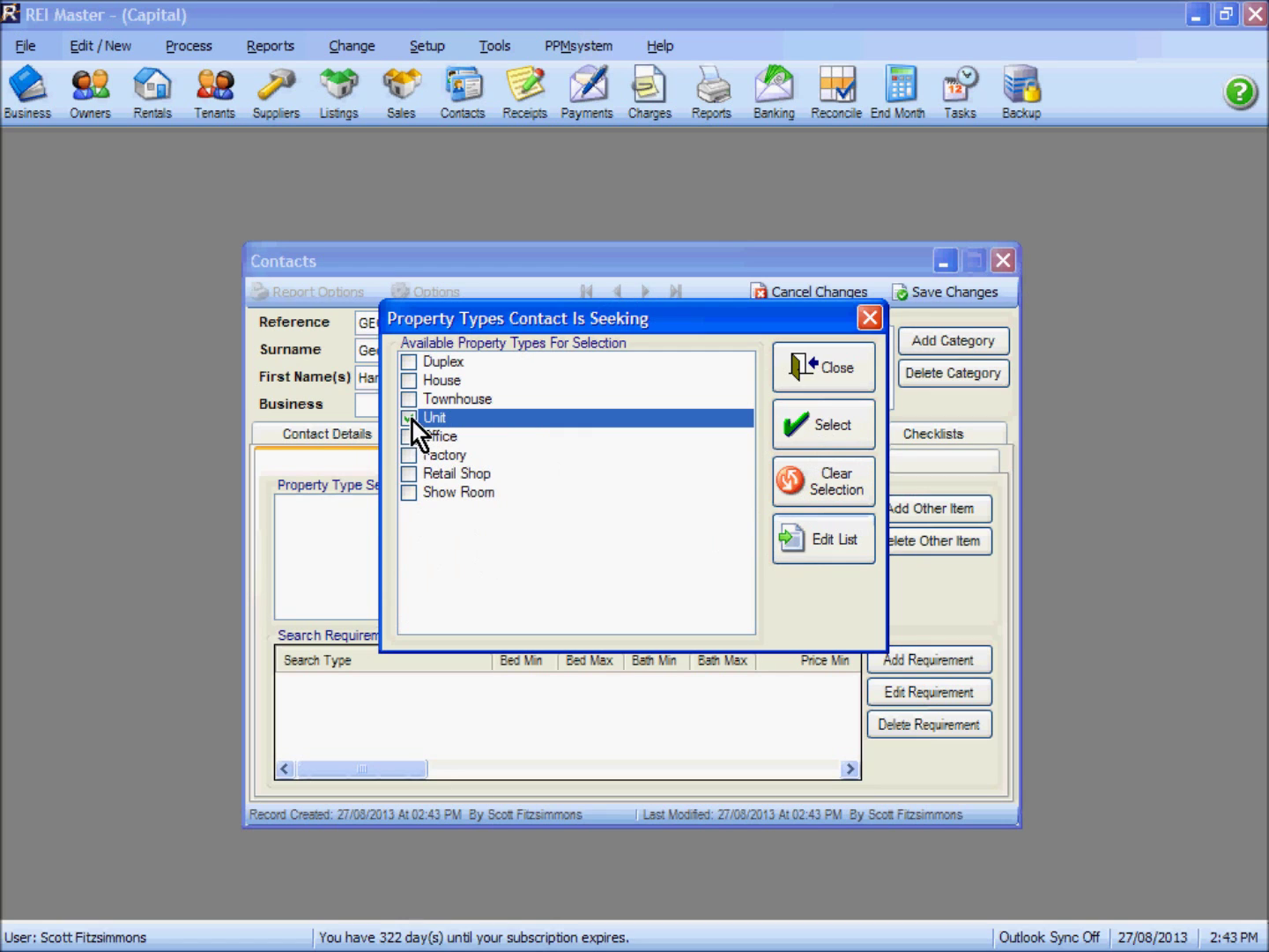
left_click(821, 431)
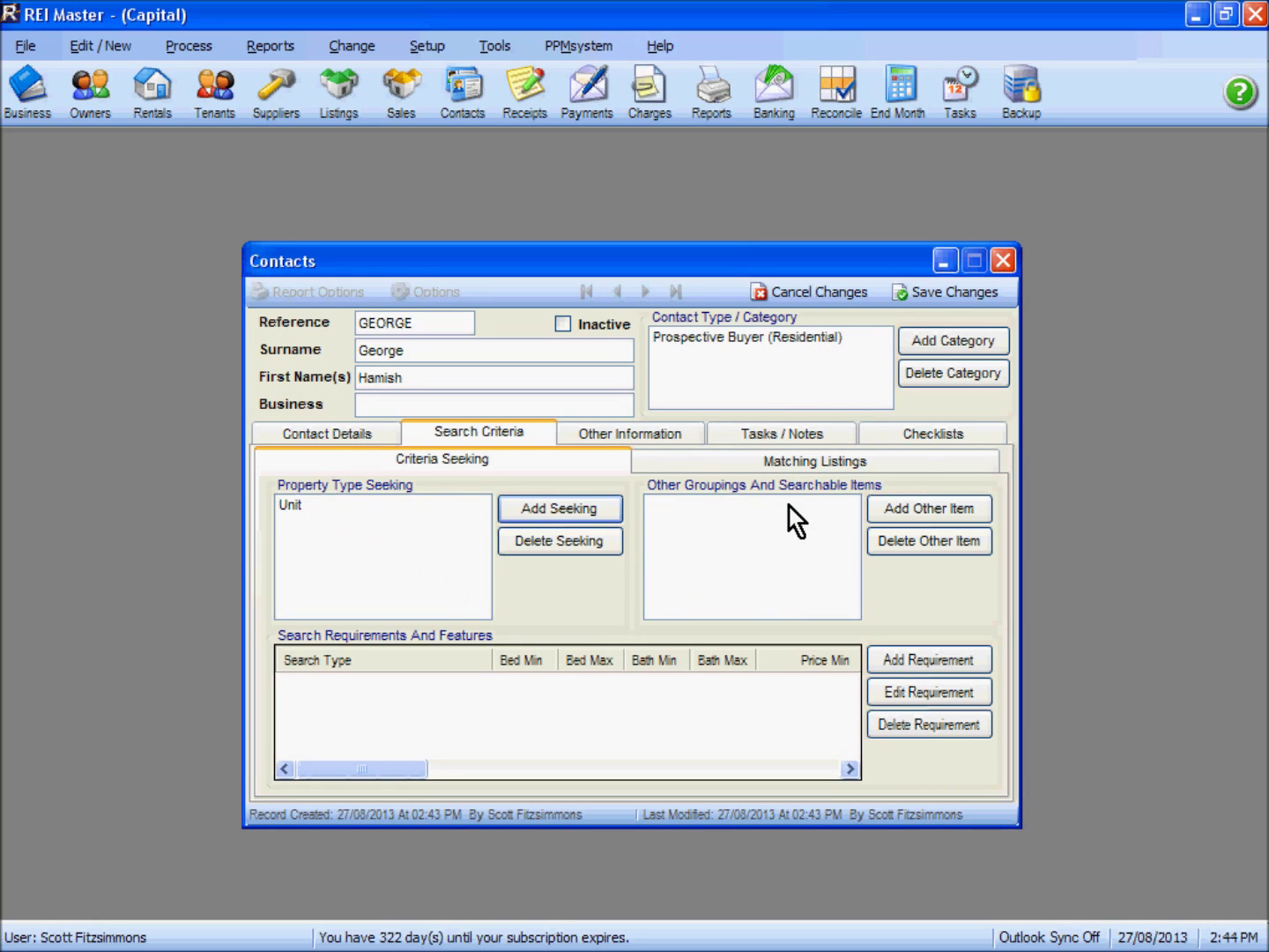
left_click(932, 510)
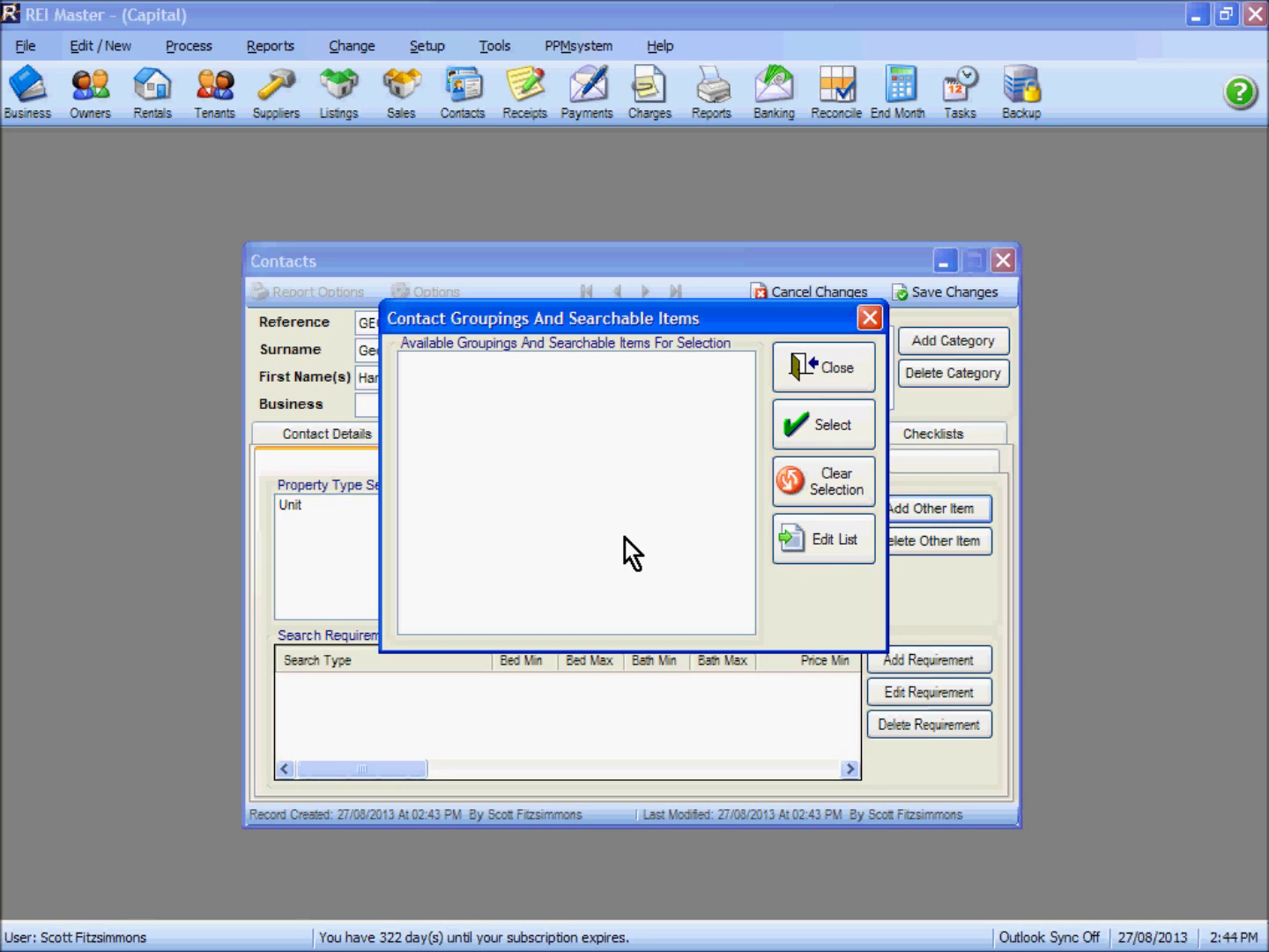
left_click(839, 376)
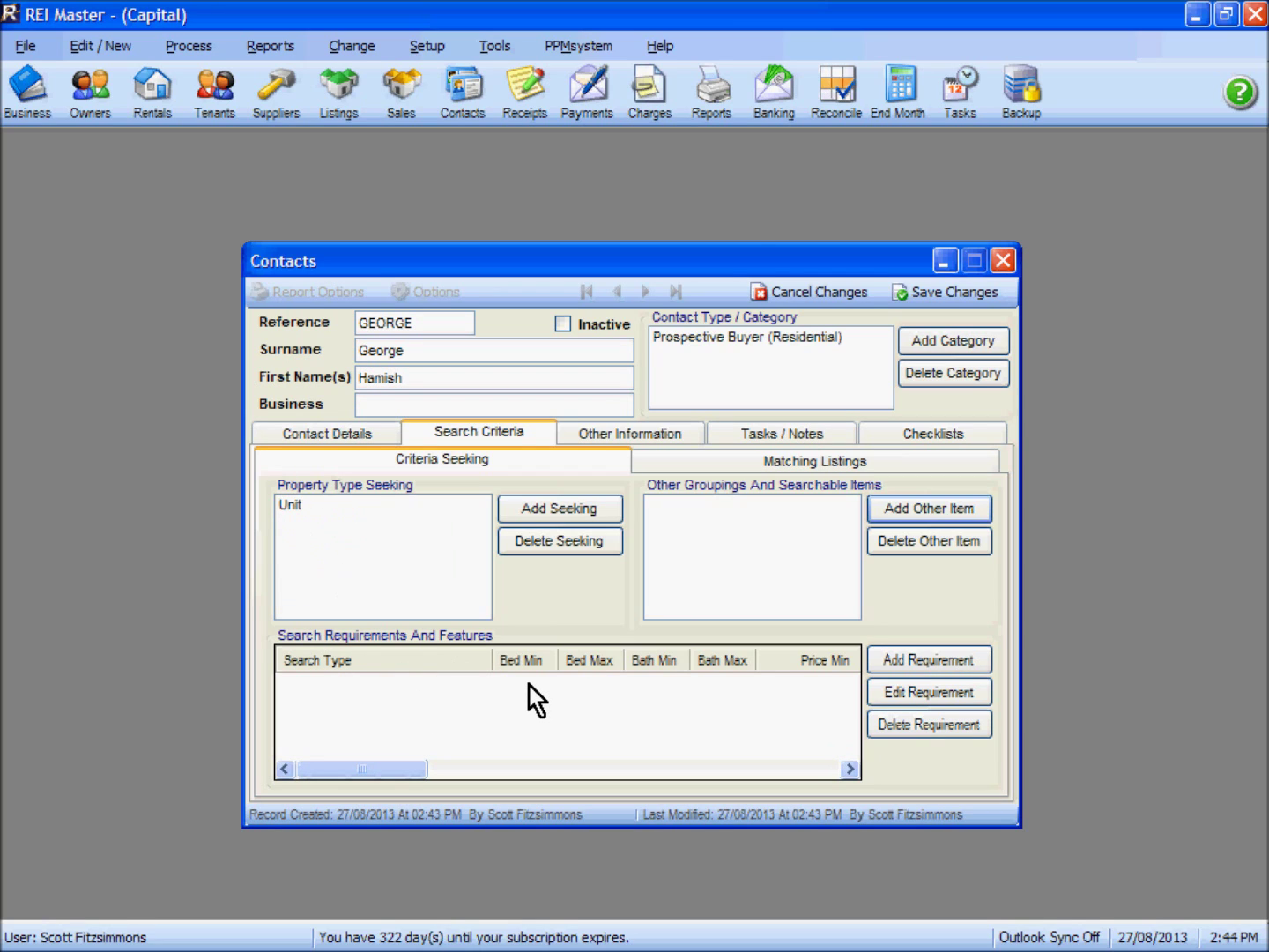
Add a Prospective Buyer (Residential) requirement for 1–2 bedrooms and 1 bathroom
left_click(916, 660)
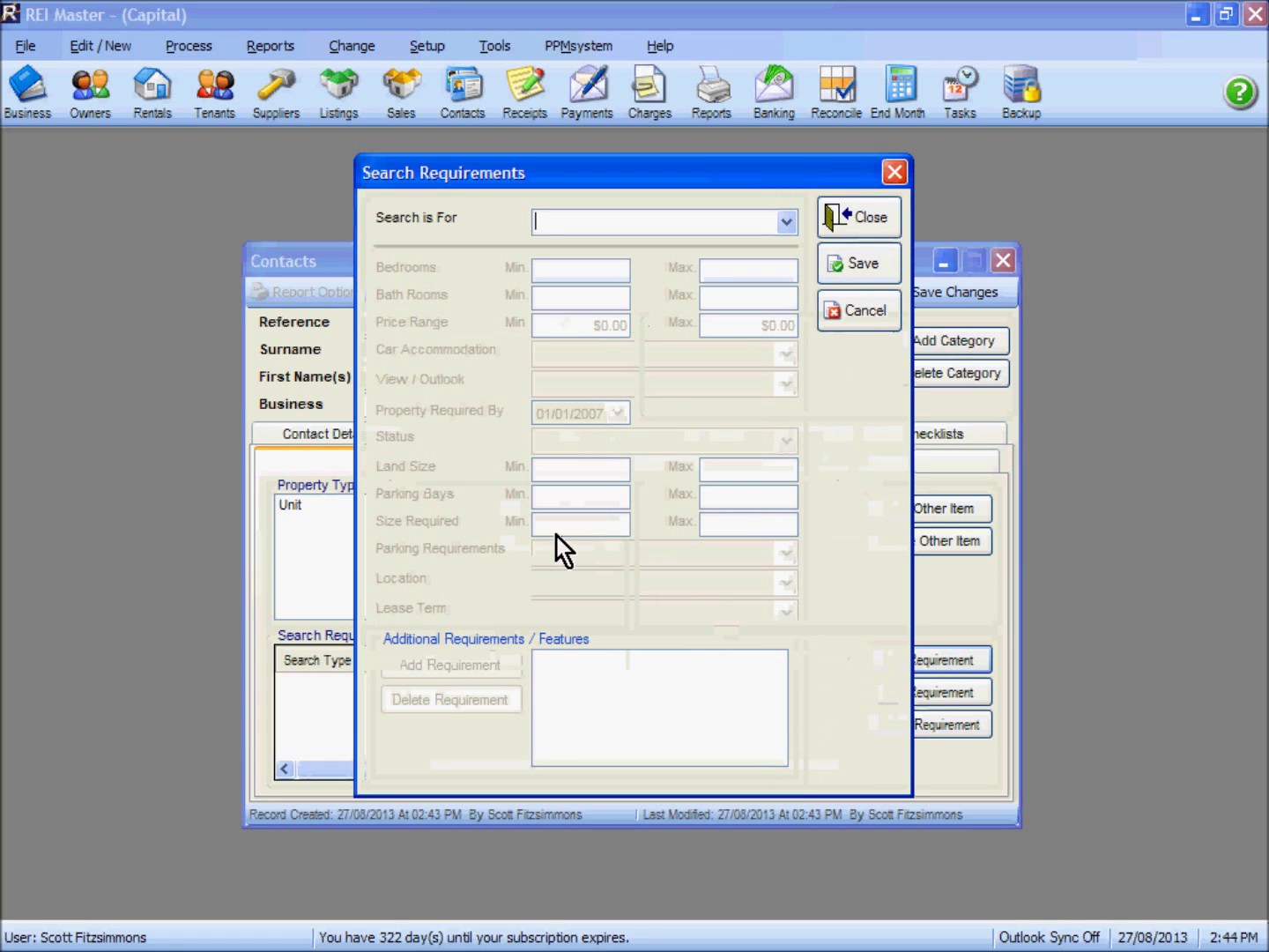
left_click(785, 224)
left_click(624, 245)
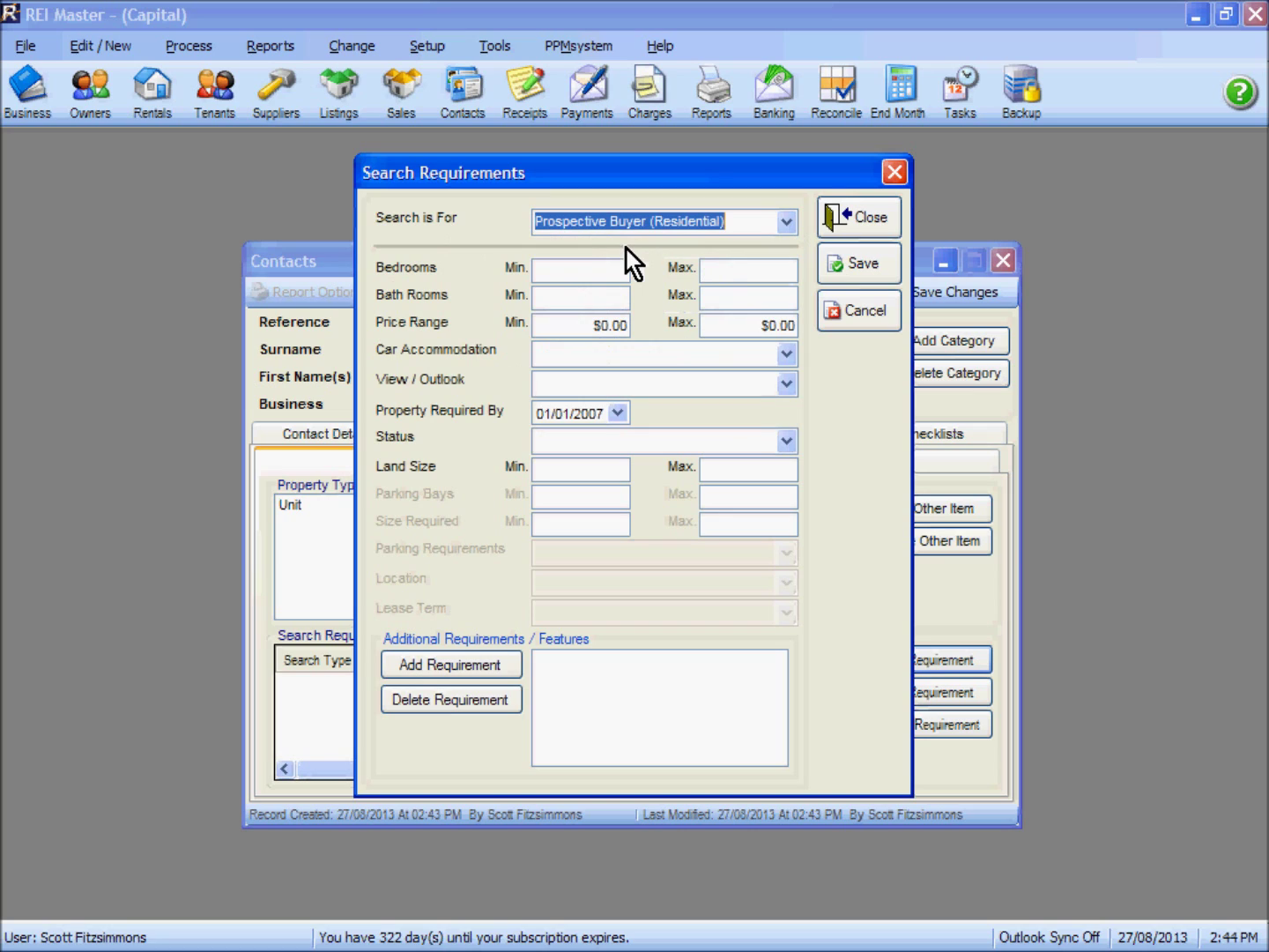
left_click(567, 271)
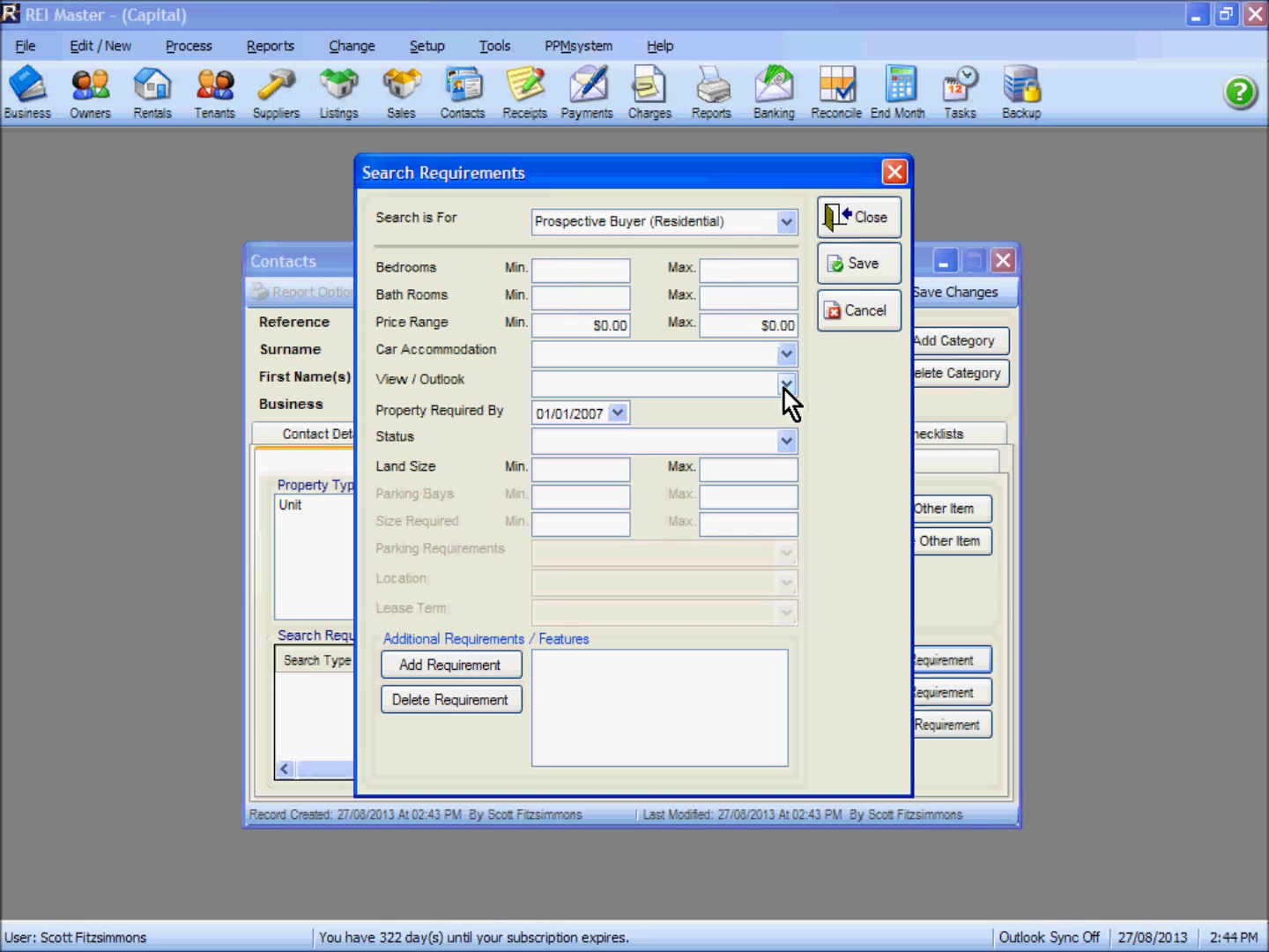
type("1")
key("Tab")
type("3")
key("Tab")
type("1")
key("Tab")
type("1")
Set price $250,000–$300,000, a Single Lockup Garage, and required-by date 27/08/2013 (today)
key("Tab")
type("250,000")
key("Tab")
type("300000")
left_click(789, 357)
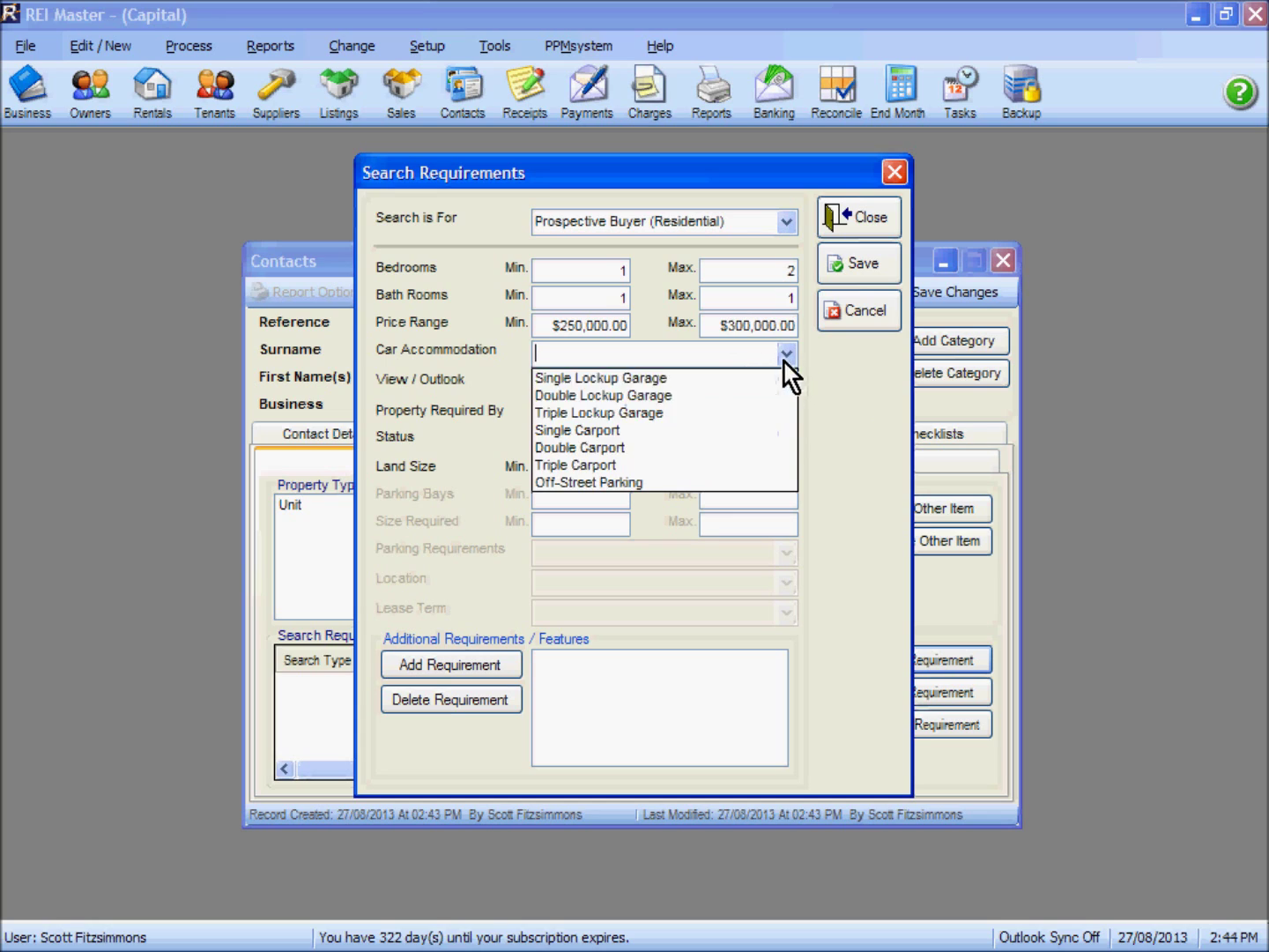
left_click(670, 379)
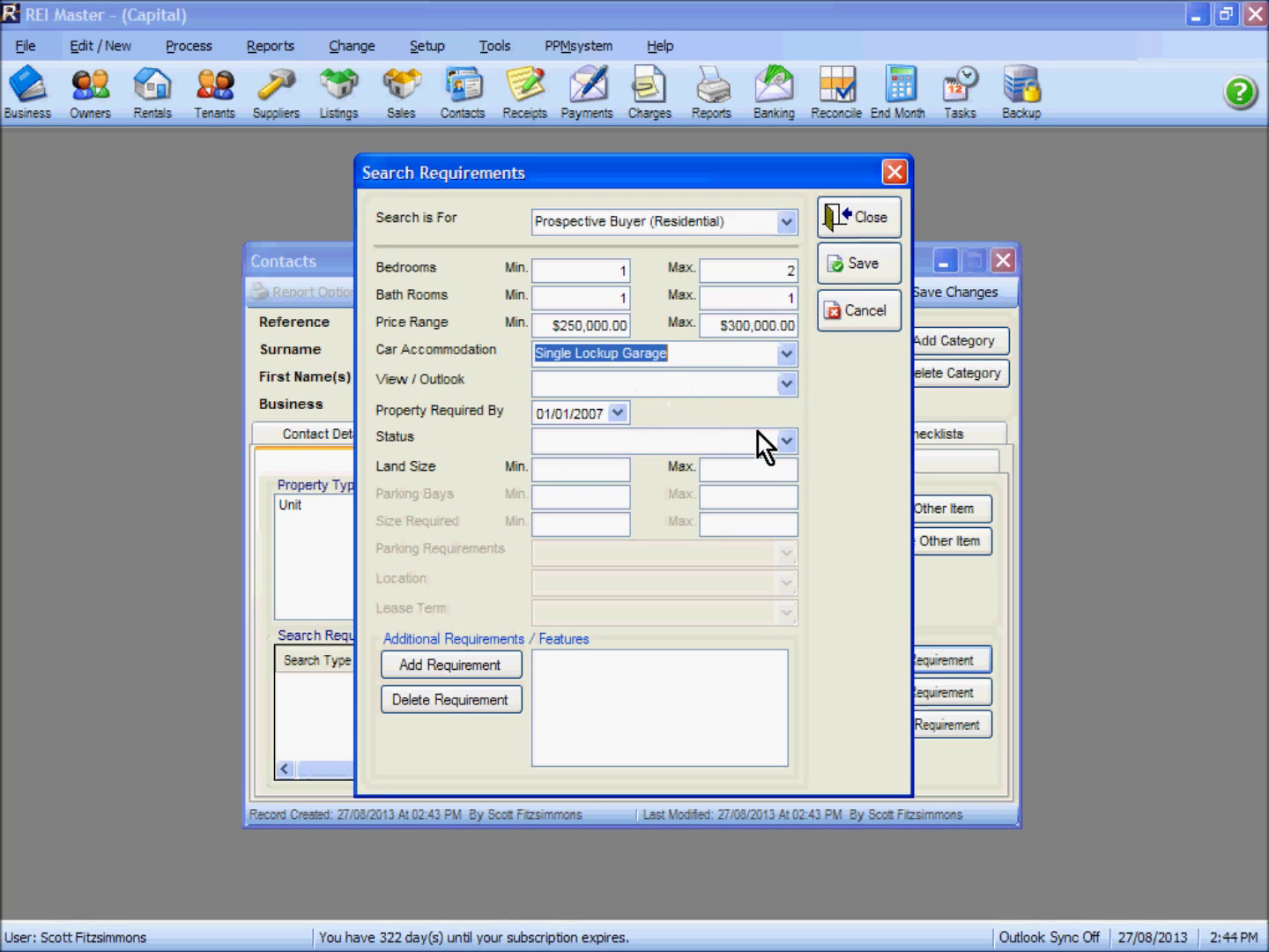
left_click(784, 384)
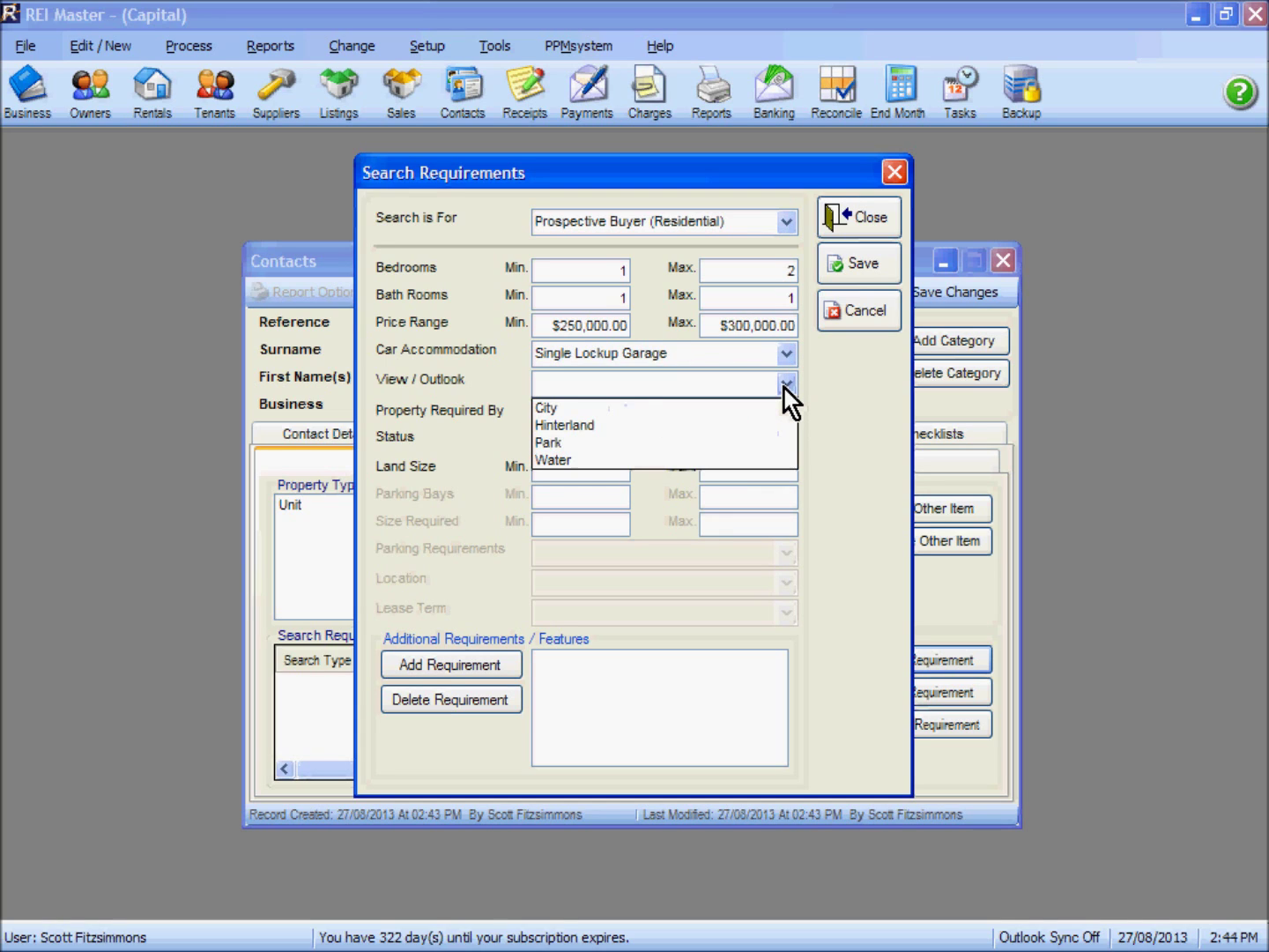
left_click(842, 393)
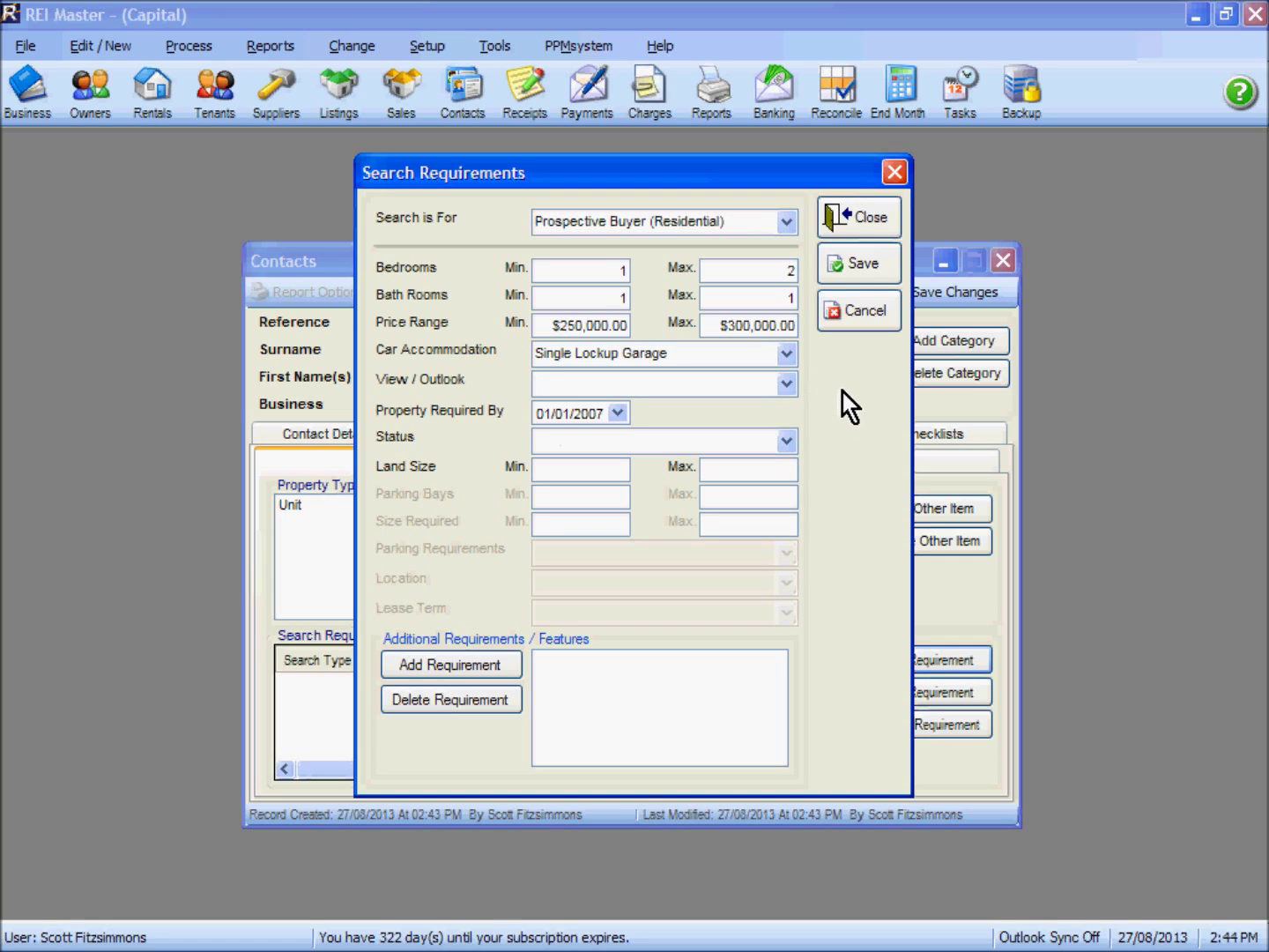
left_click(617, 414)
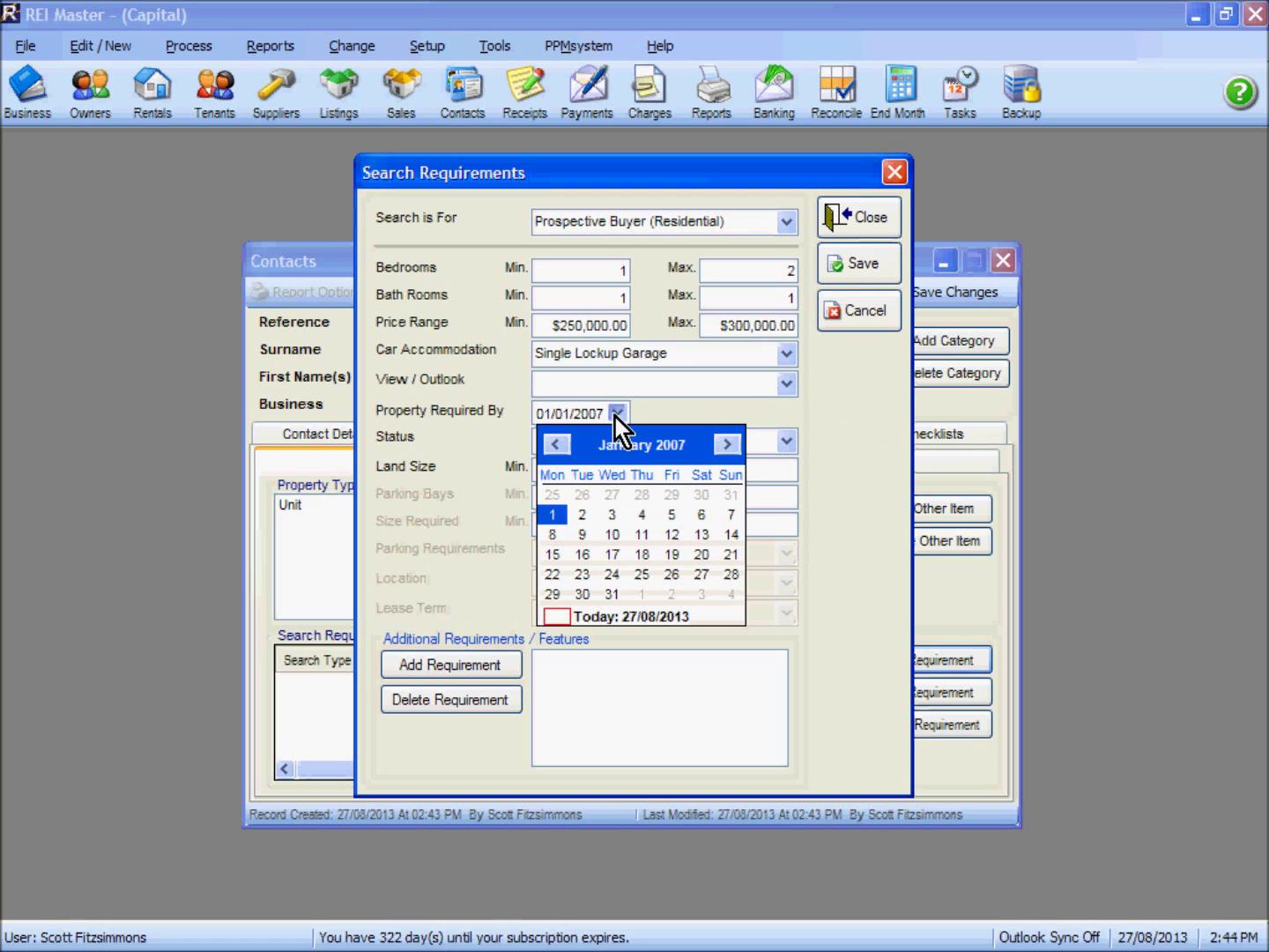
left_click(659, 615)
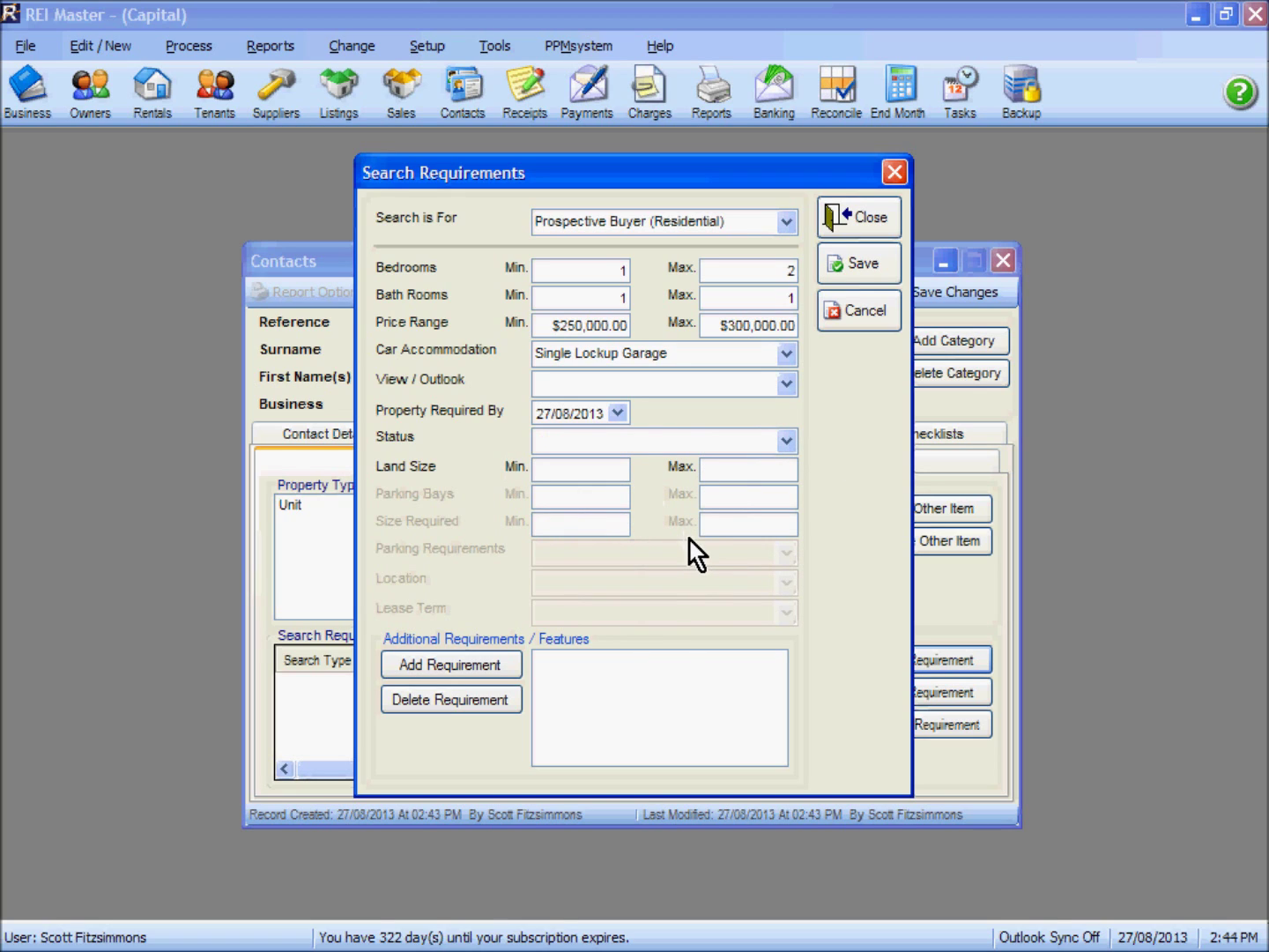
Add Air-Conditioned as a wanted feature and save the buyer requirement
left_click(472, 666)
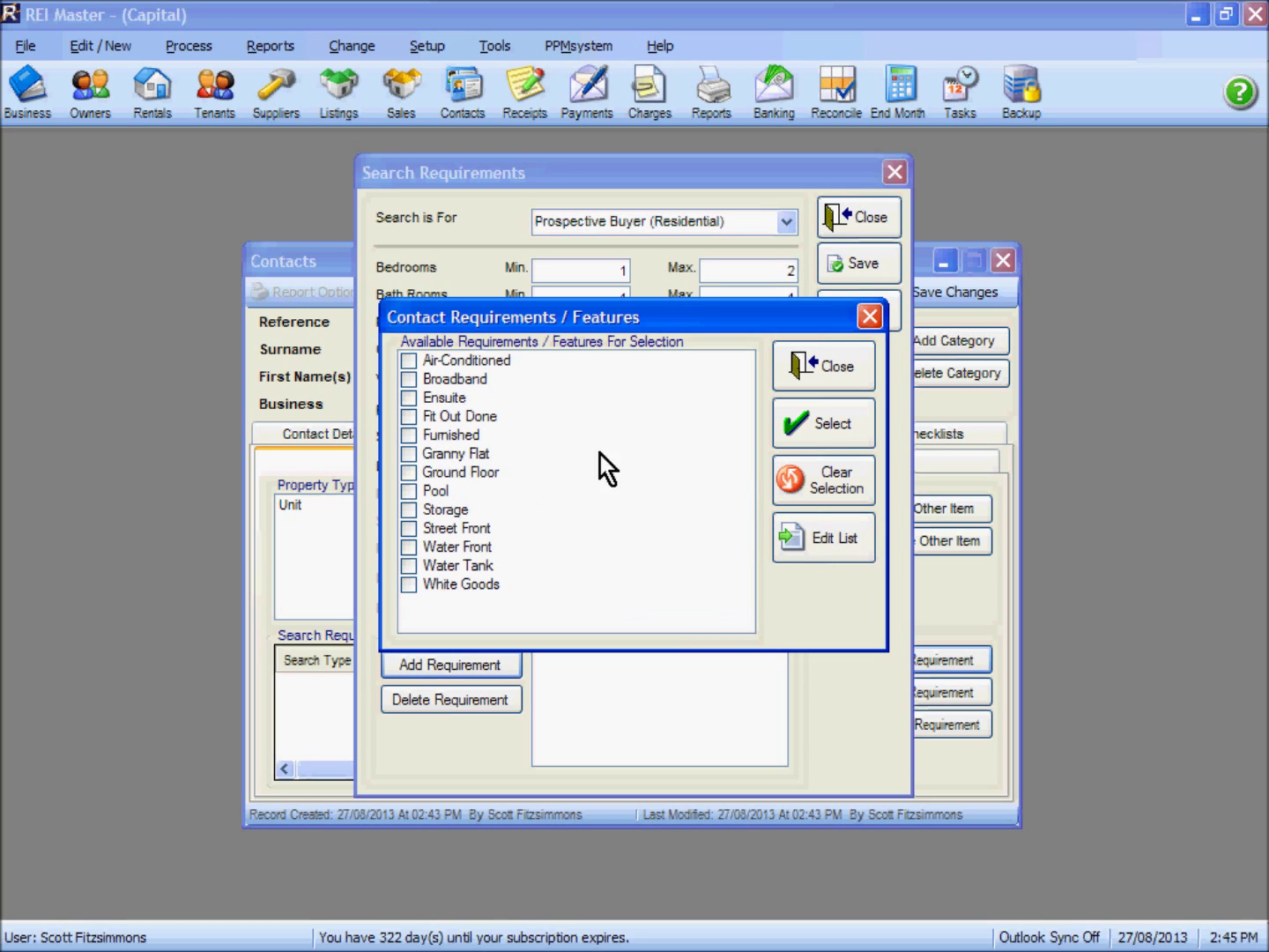
left_click(407, 362)
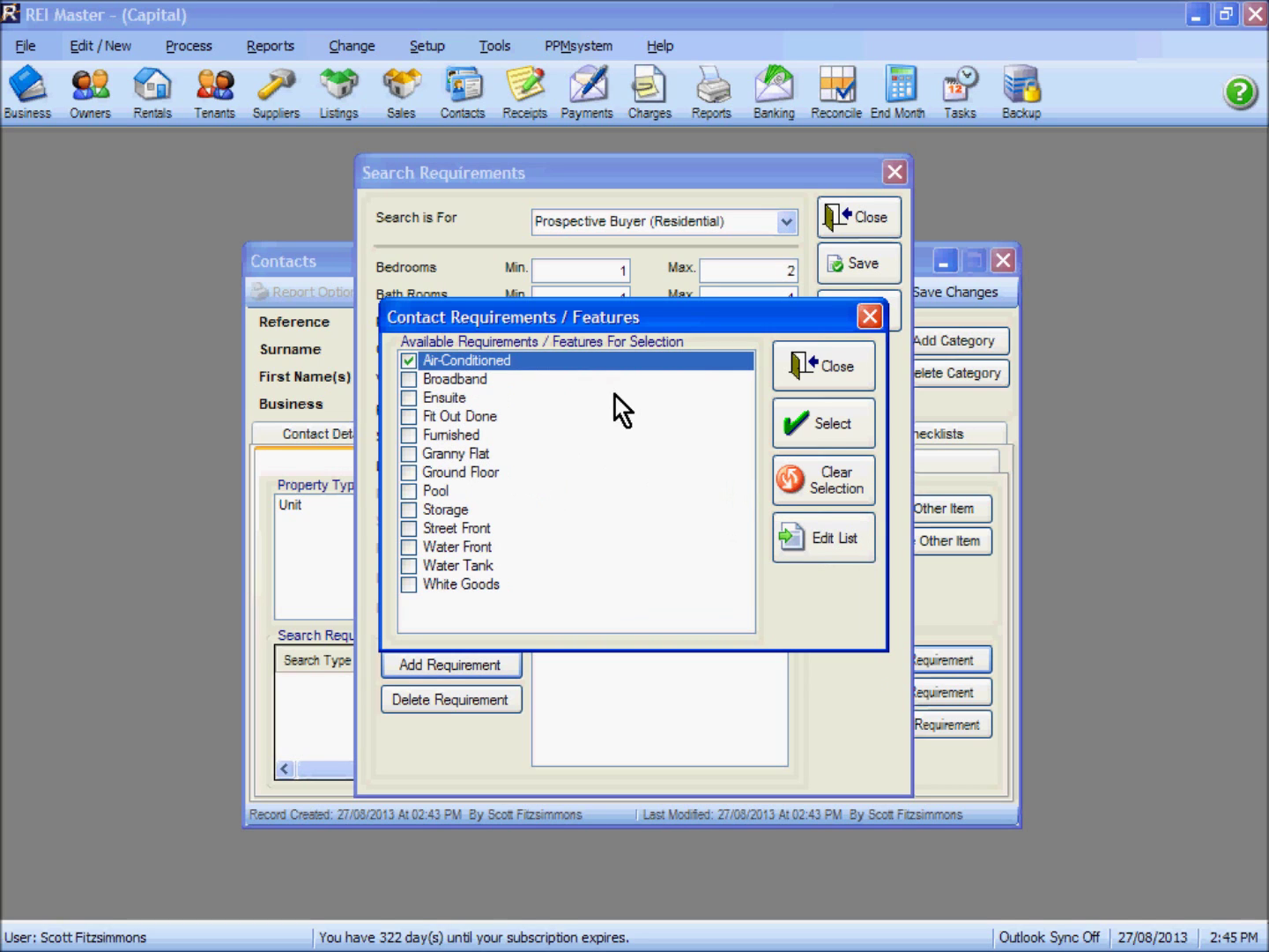
left_click(825, 422)
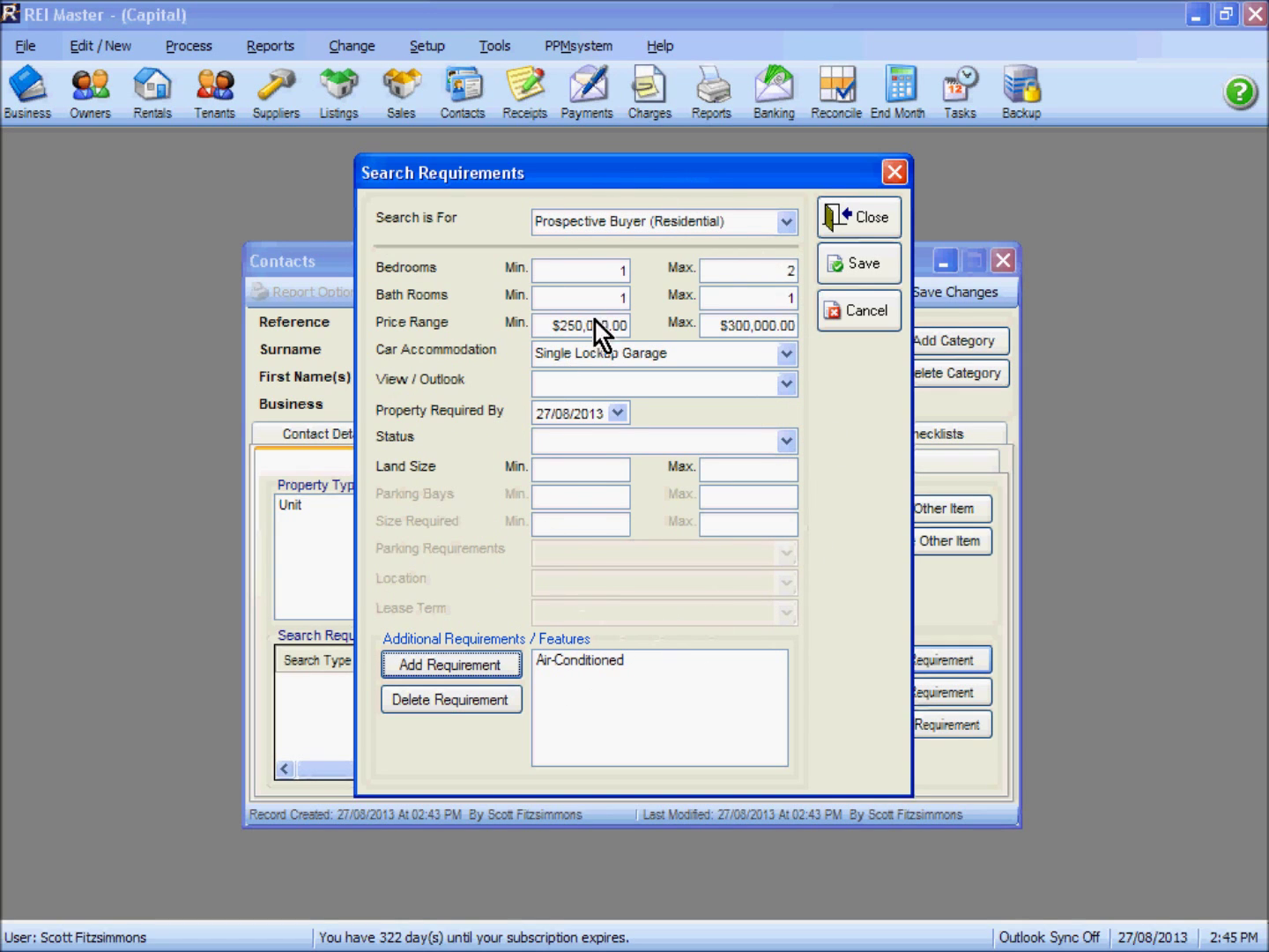
left_click(863, 265)
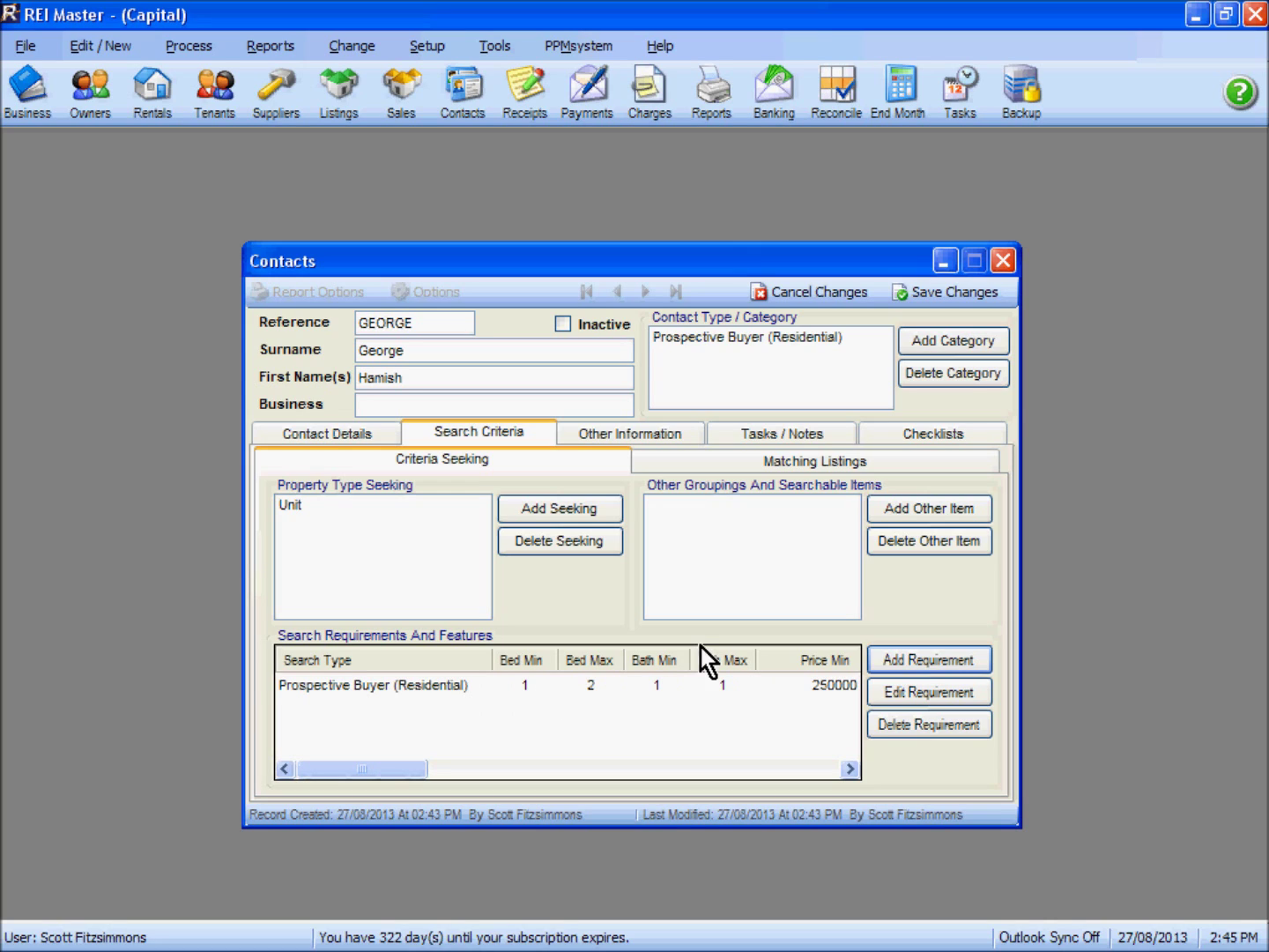
Review the contact's Marketing details under Other Information, leaving the primary source unset
left_click(623, 435)
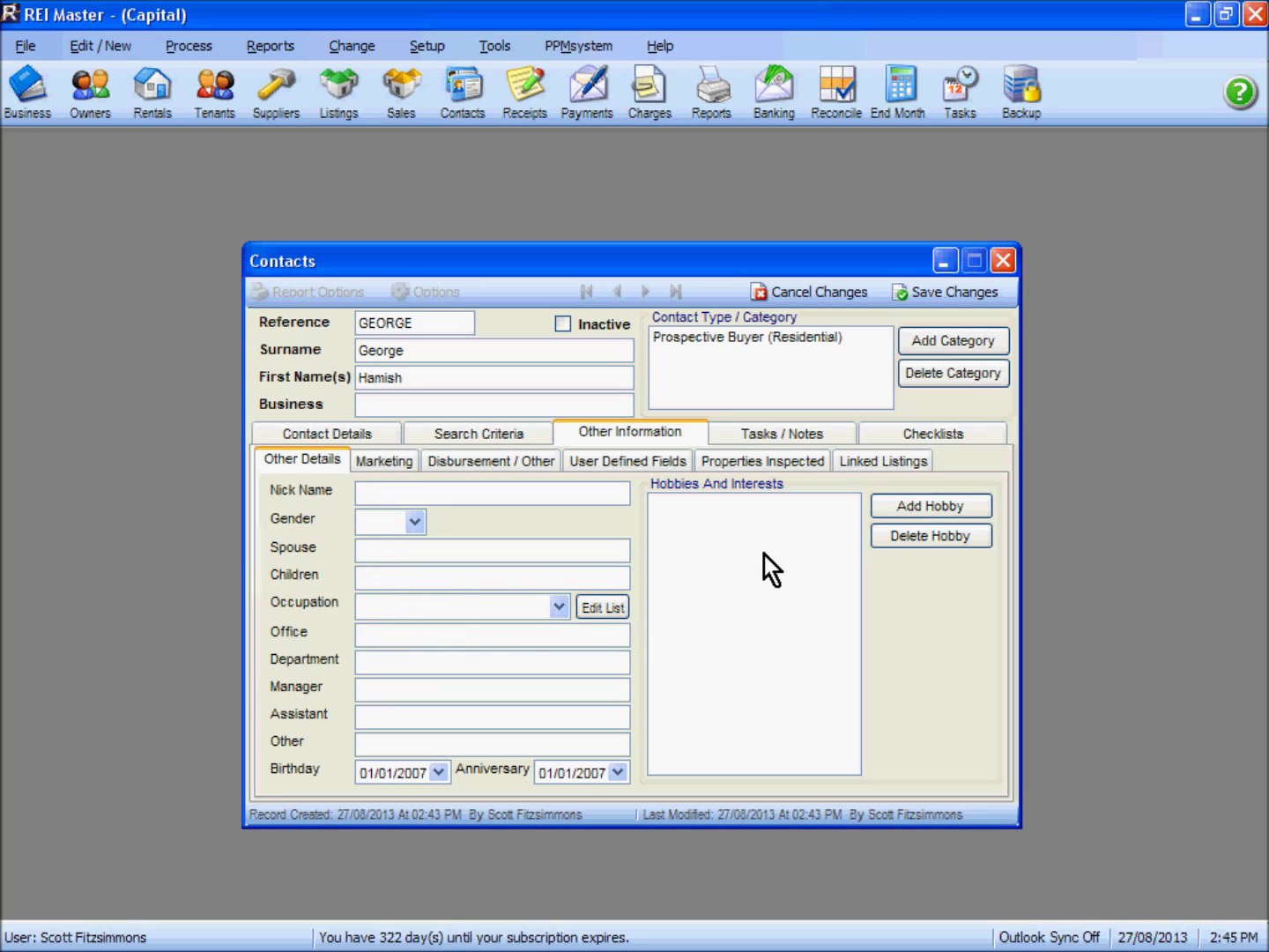
left_click(398, 468)
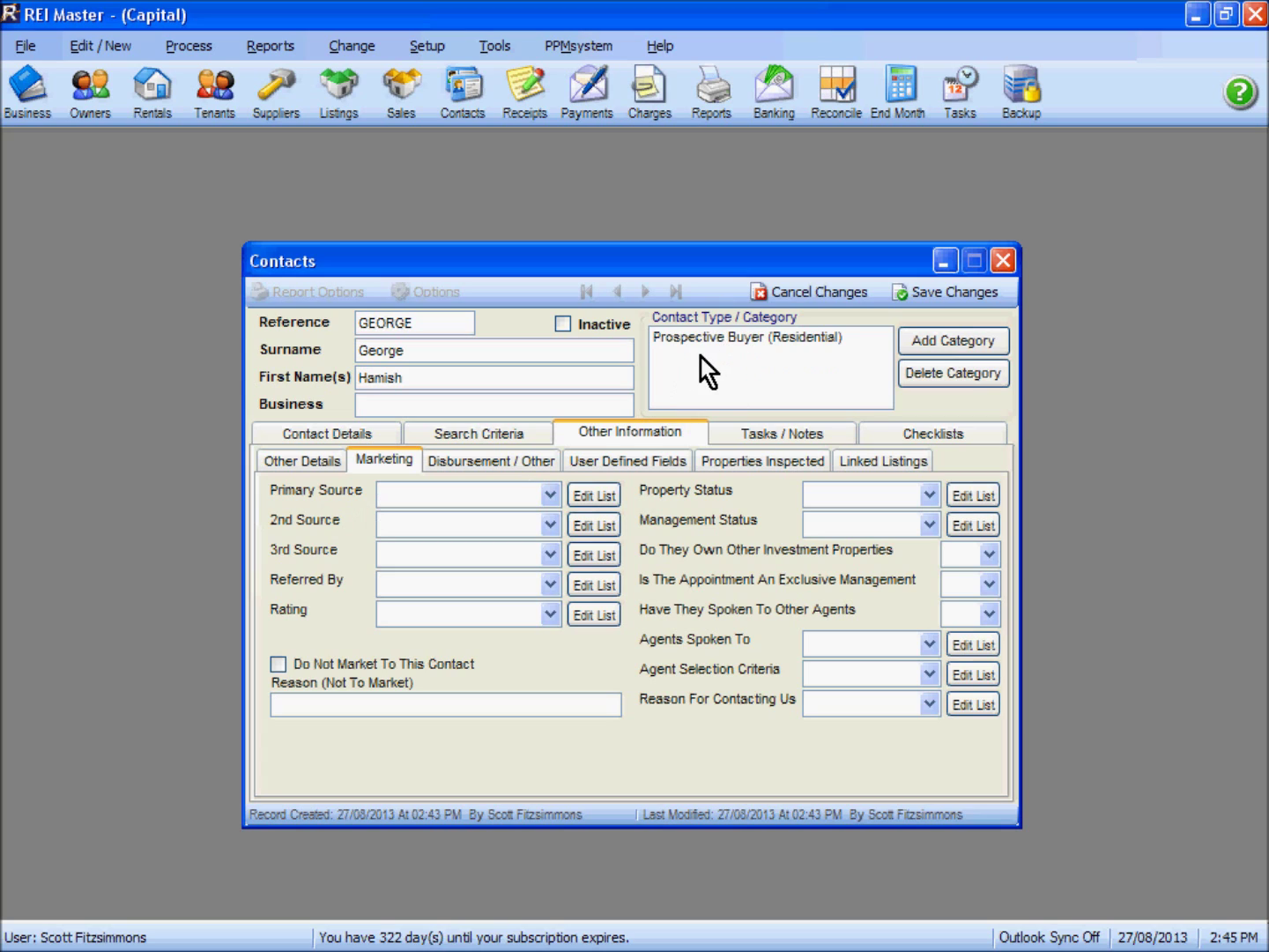
left_click(551, 496)
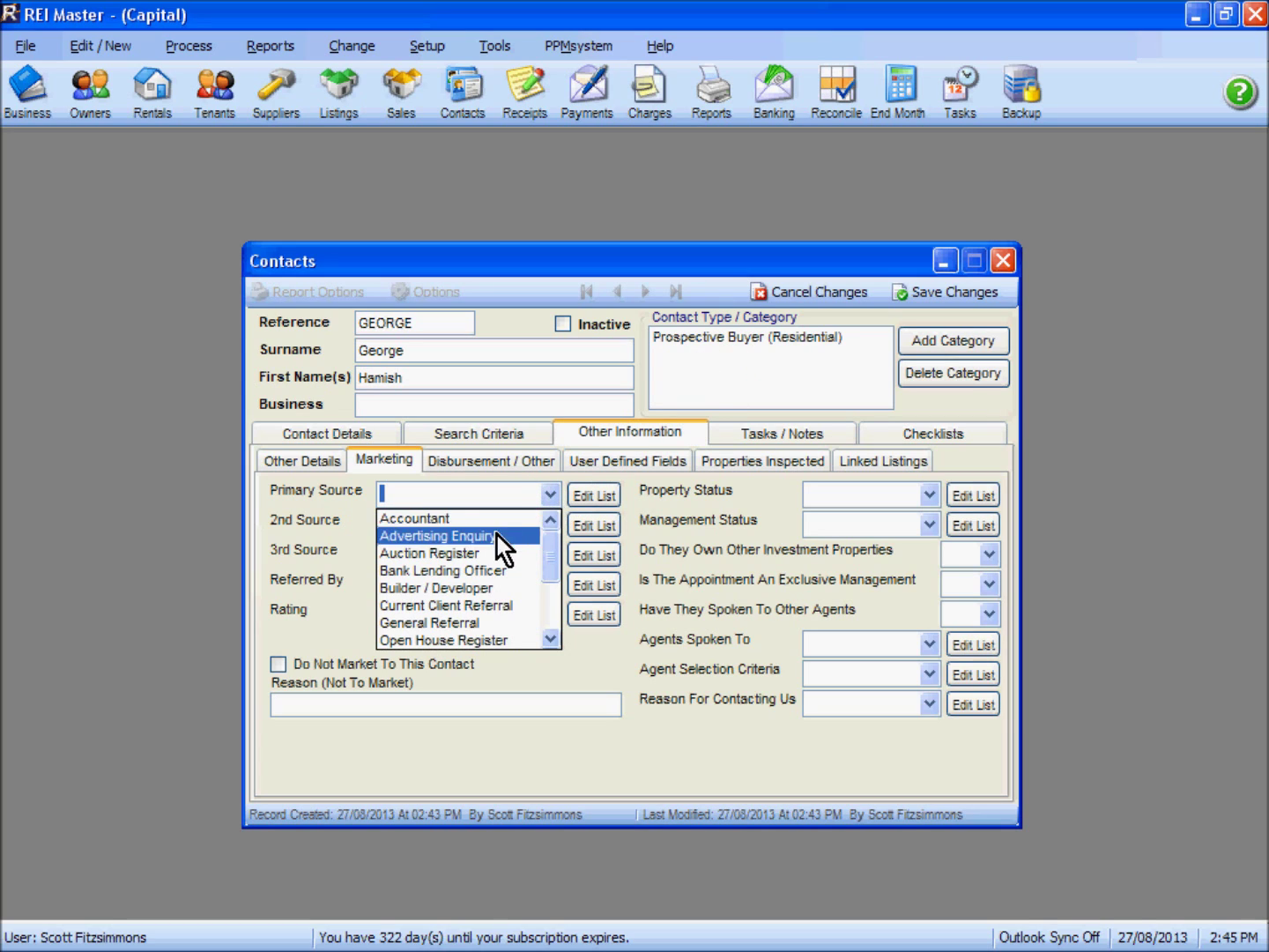
left_click(549, 642)
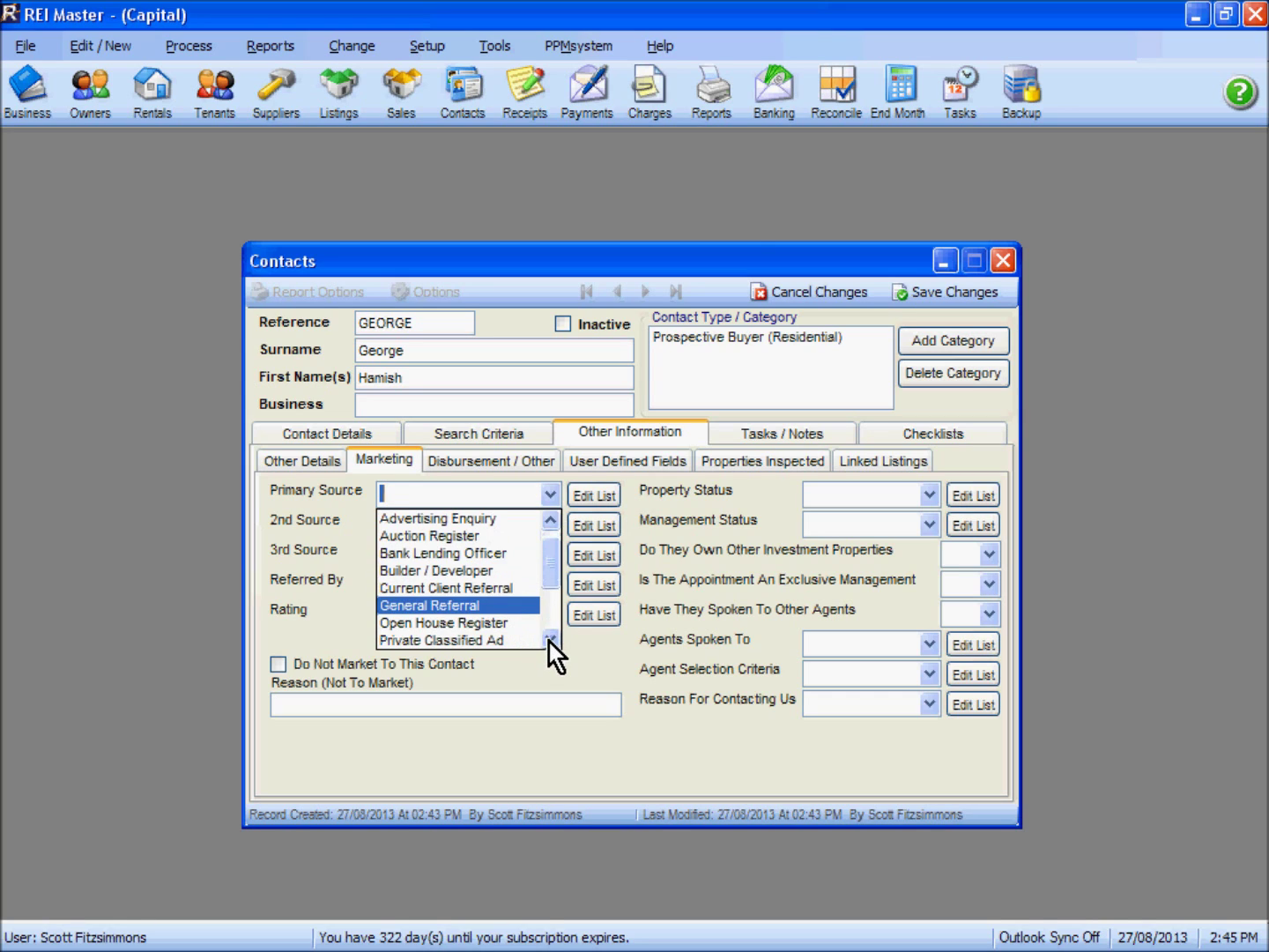
left_click(322, 560)
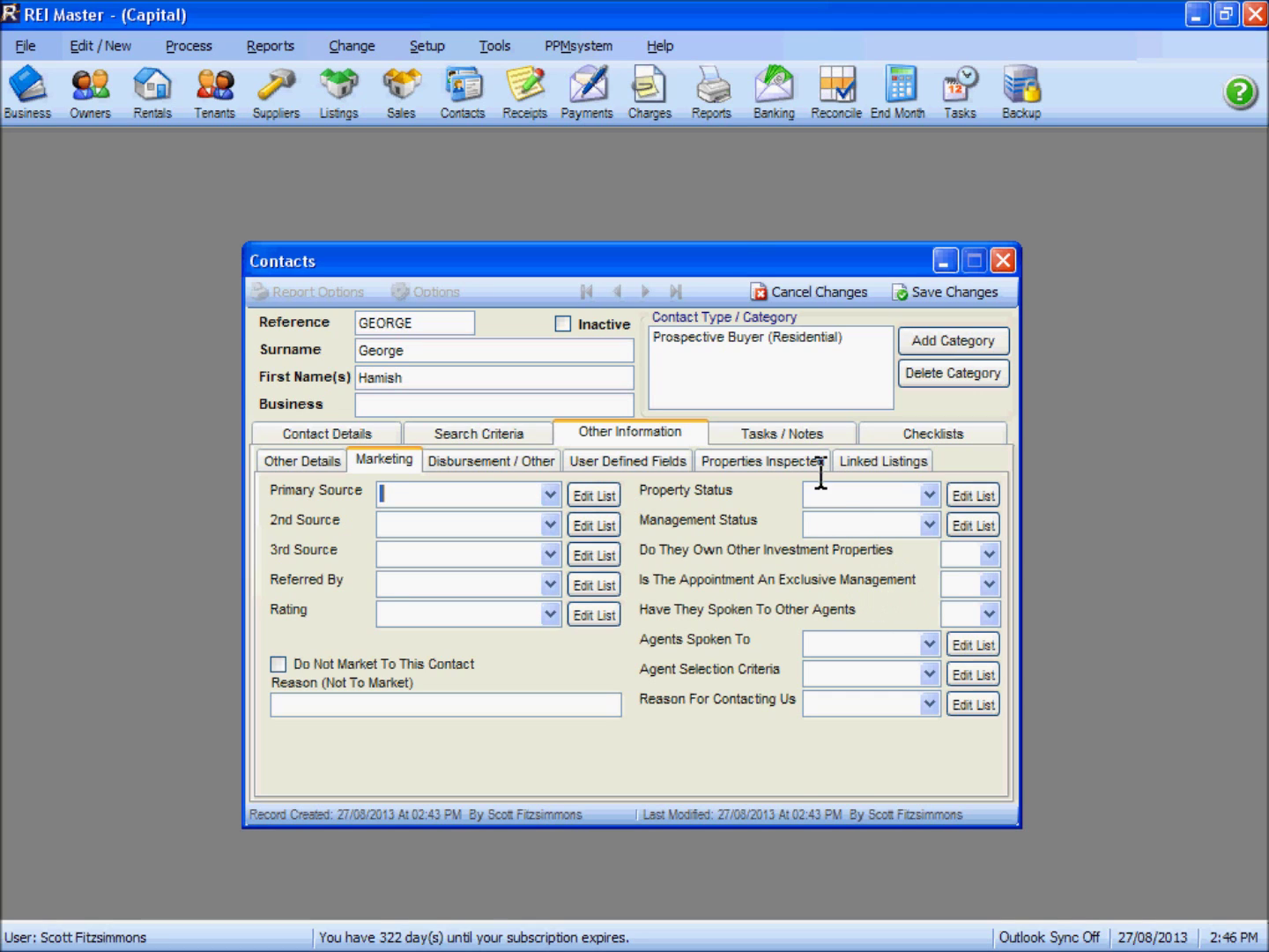
Look through Disbursement / Other, User Defined Fields and Properties Inspected, then show Tasks / Notes
left_click(469, 462)
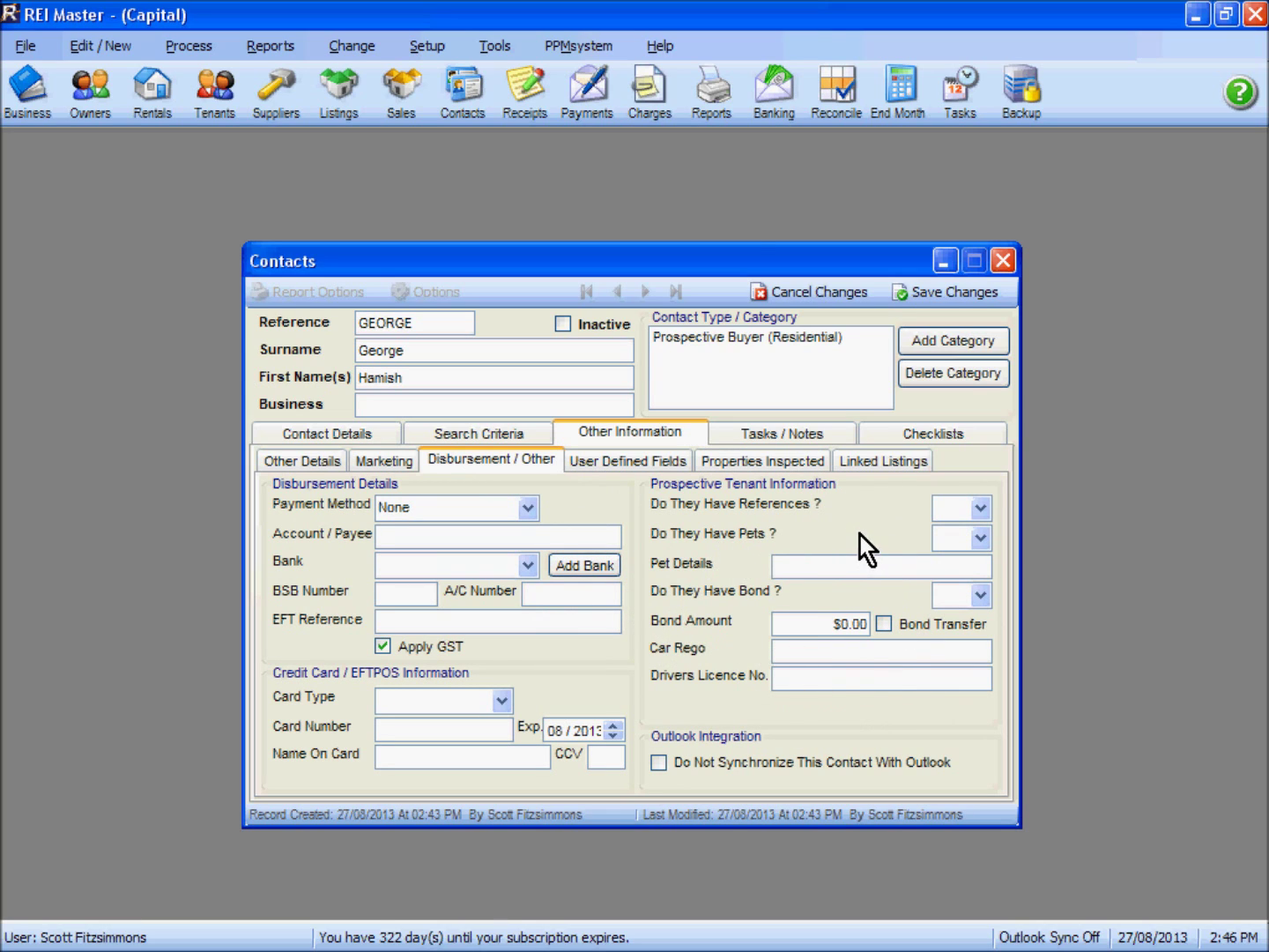
left_click(649, 461)
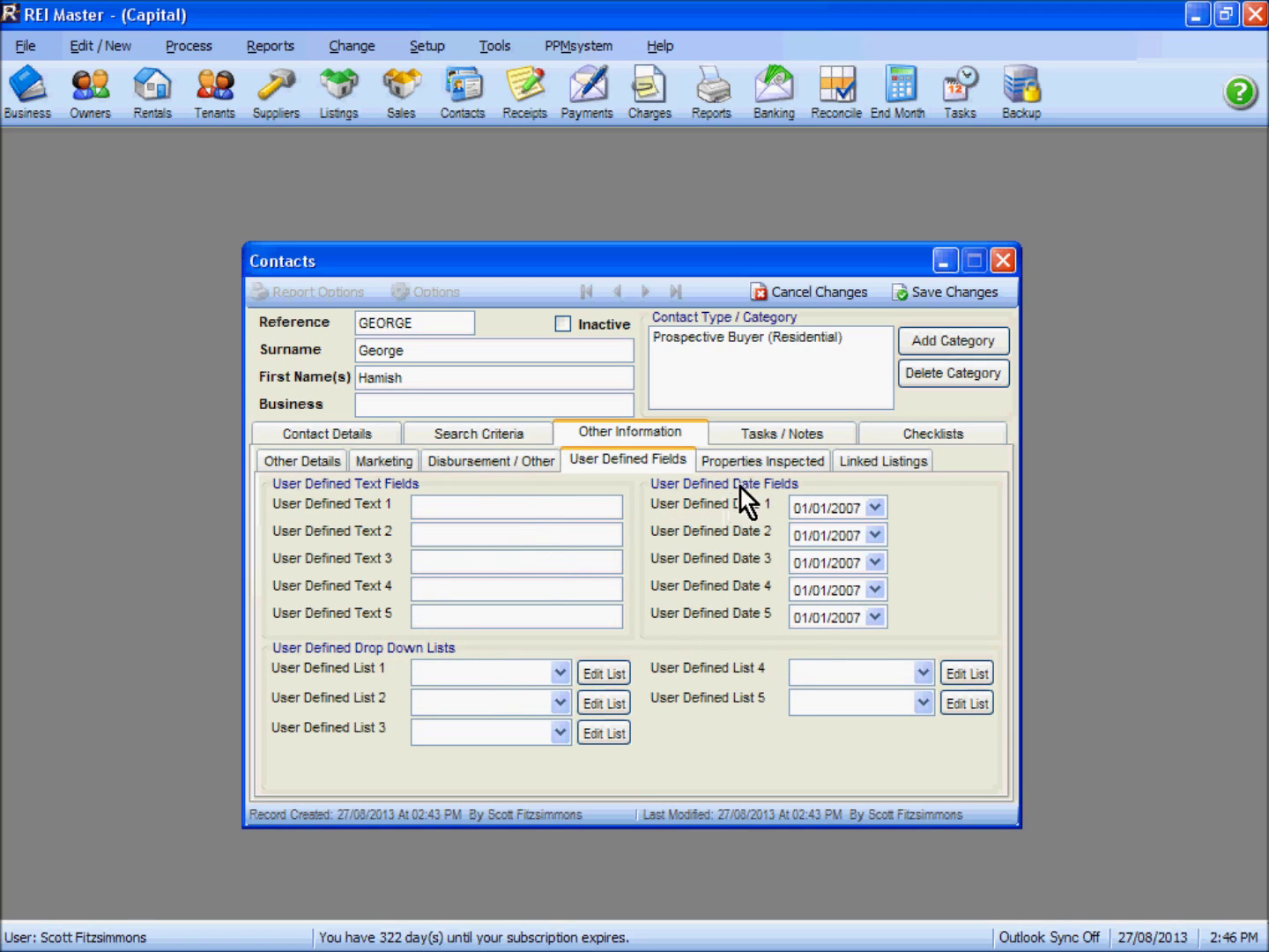
left_click(752, 462)
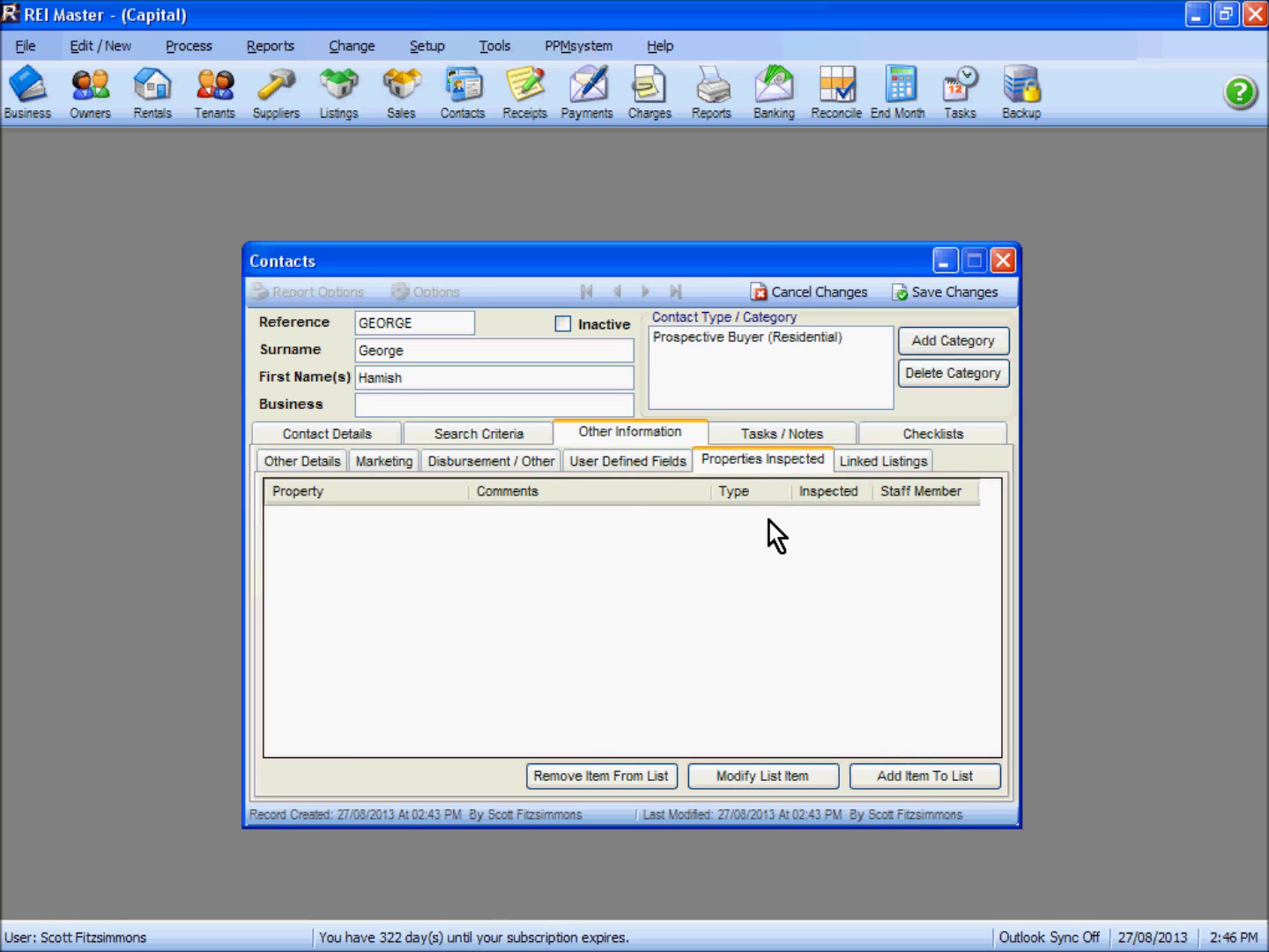
left_click(784, 435)
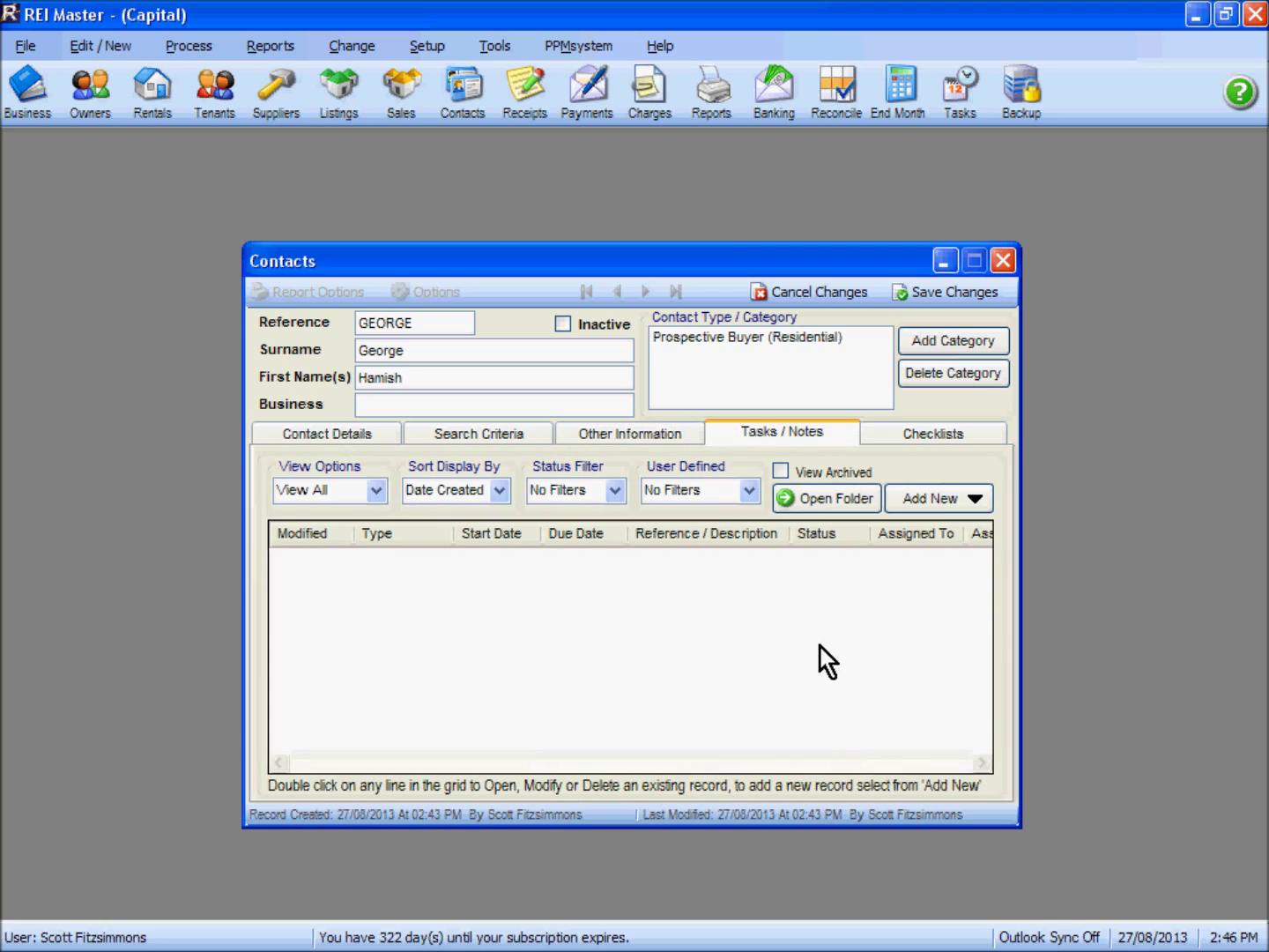
Leave the task list empty, then save and close the contact record
left_click(933, 501)
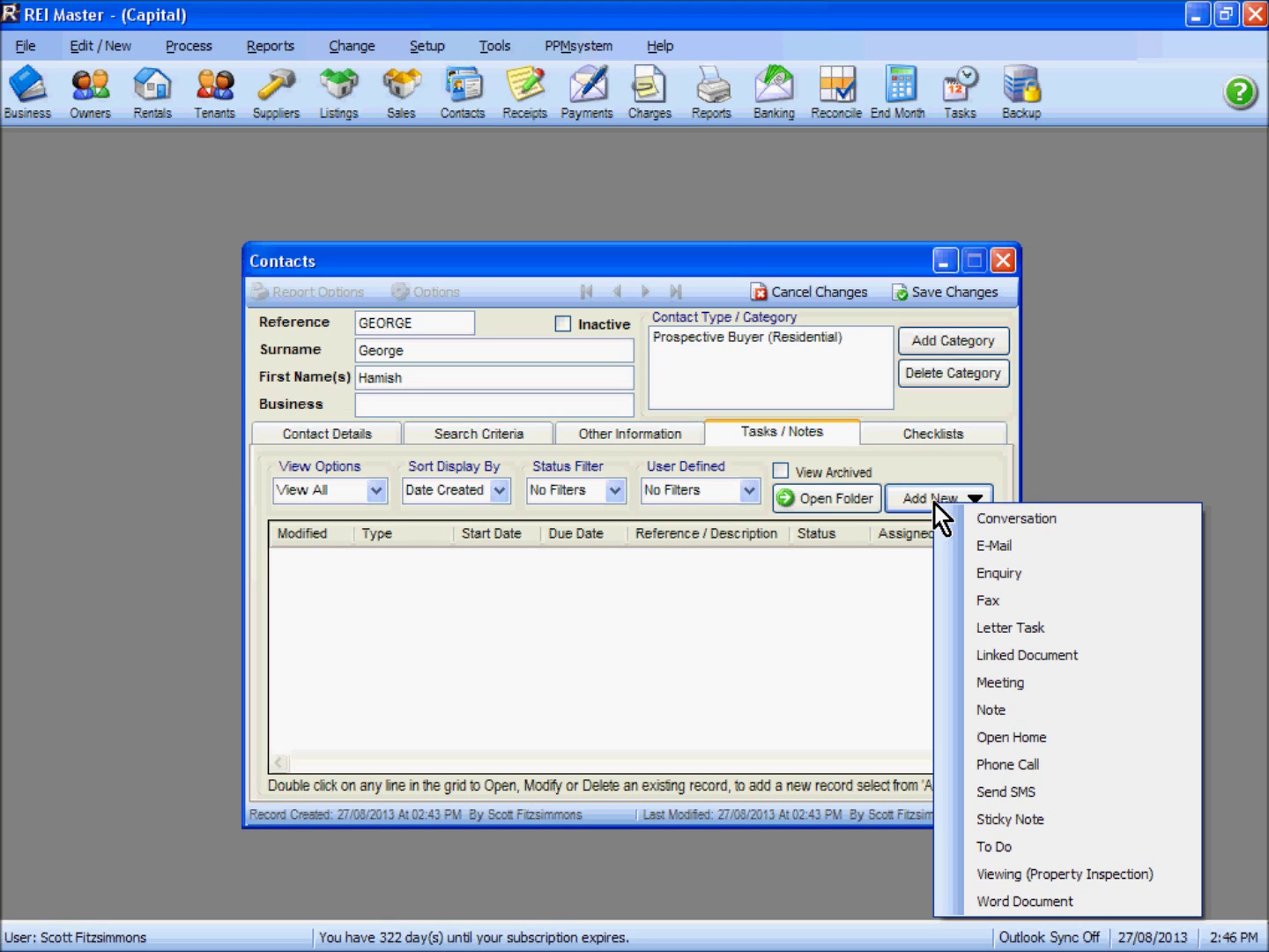
left_click(814, 594)
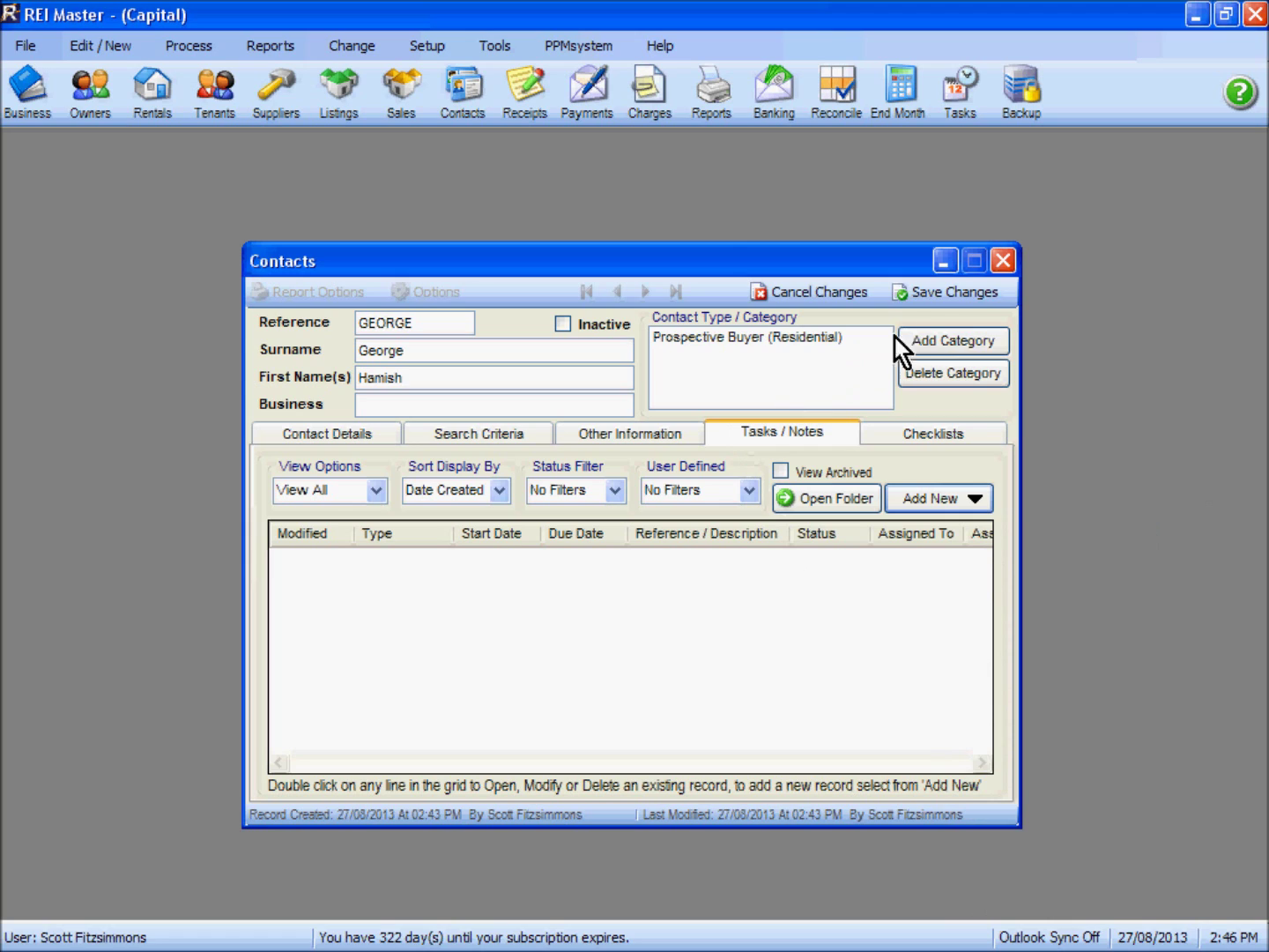
left_click(966, 294)
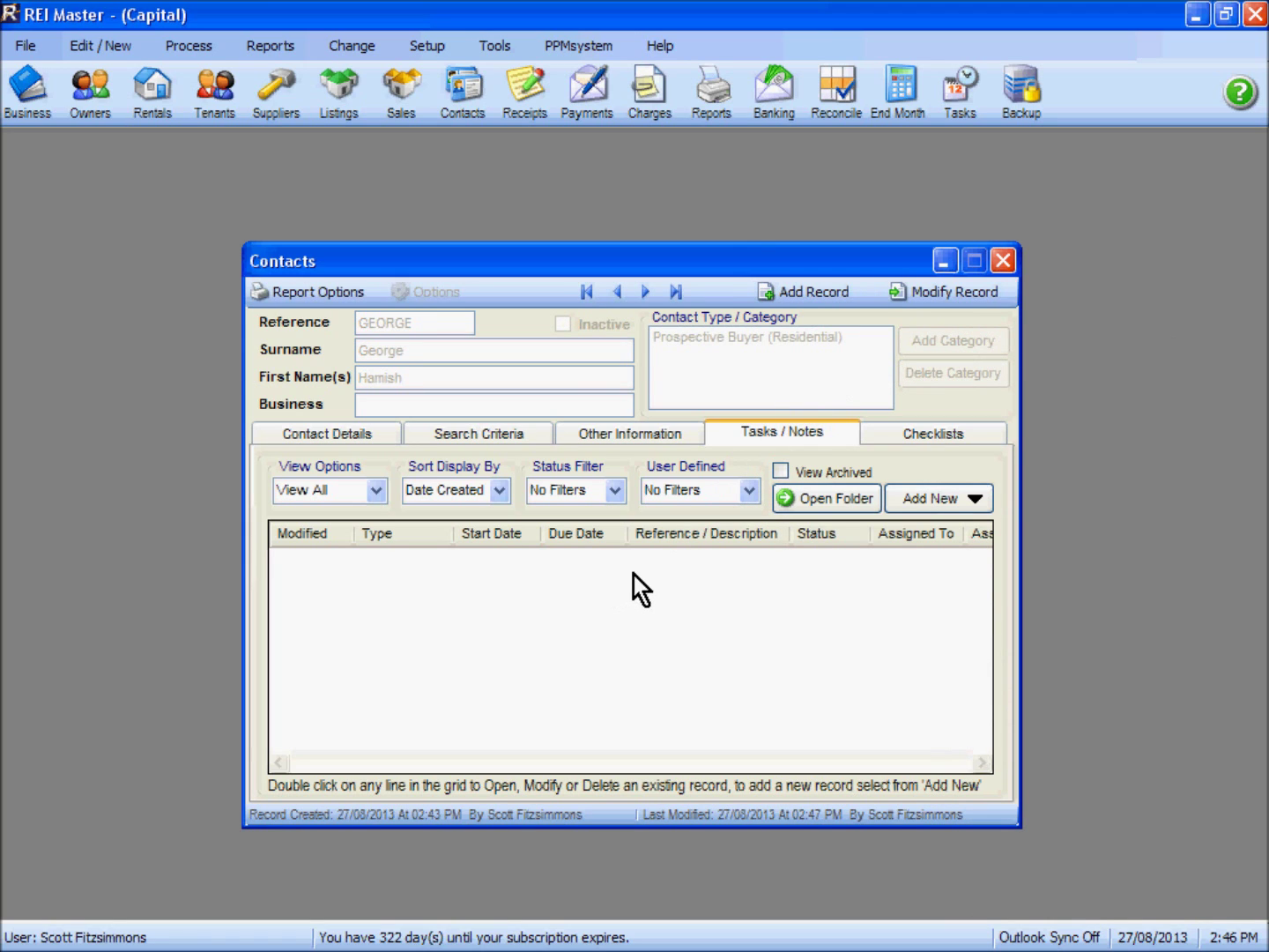
left_click(1001, 260)
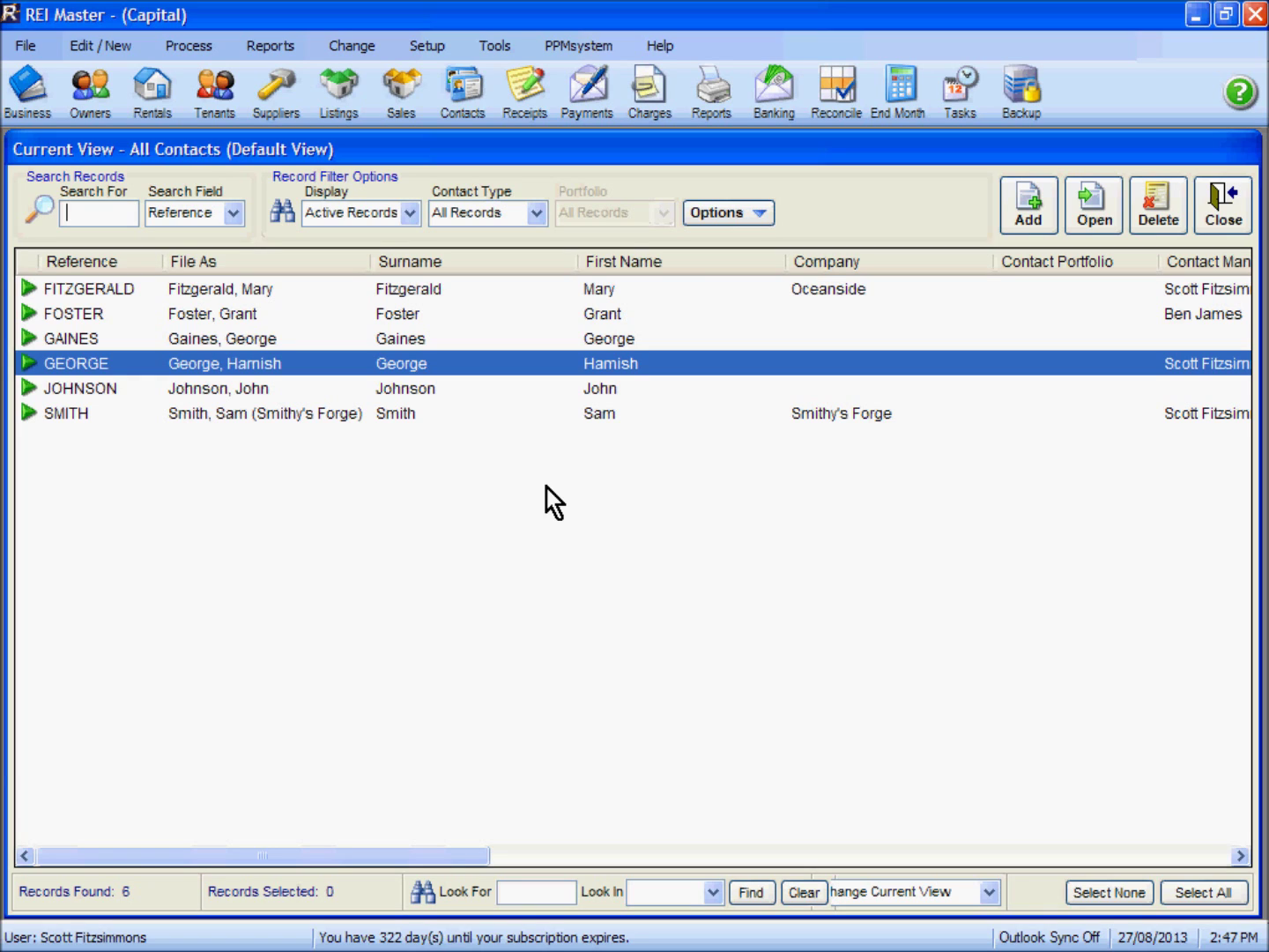
Show the All Contacts Options menu with Advanced Search and Contact Prospecting Filters
left_click(731, 212)
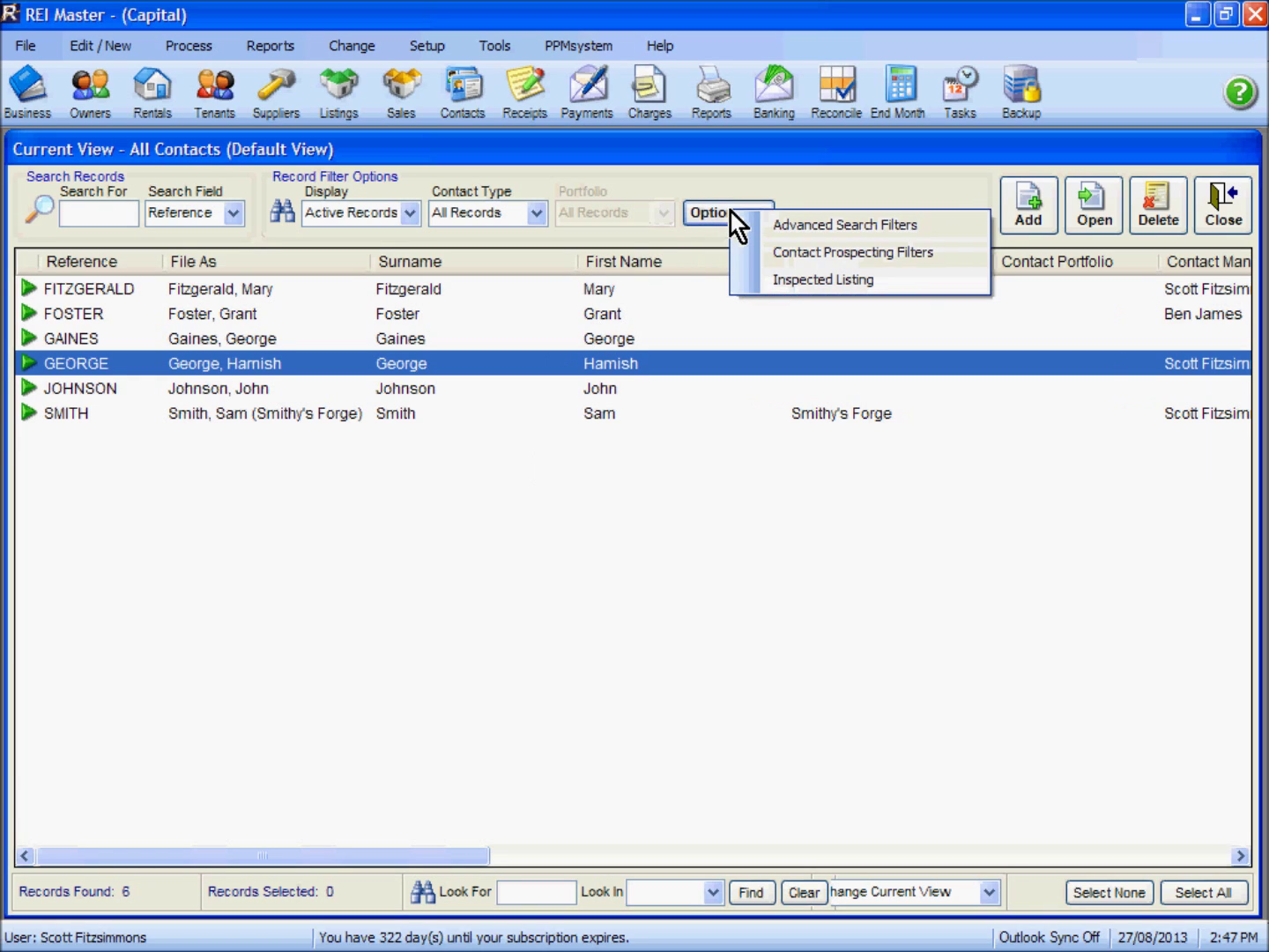
Search prospective contacts for Residential buyers seeking a Townhouse or Unit
left_click(851, 254)
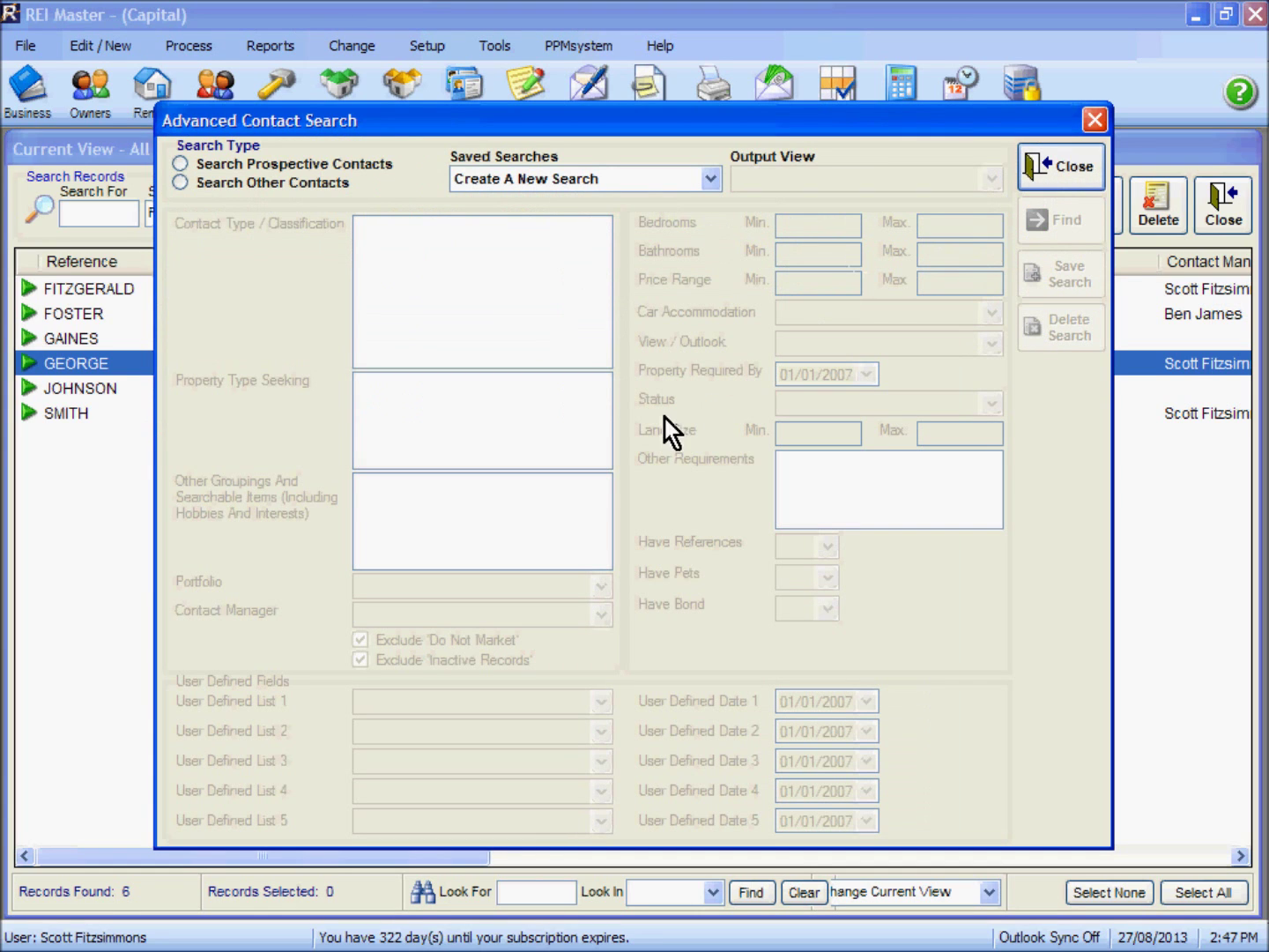
left_click(218, 164)
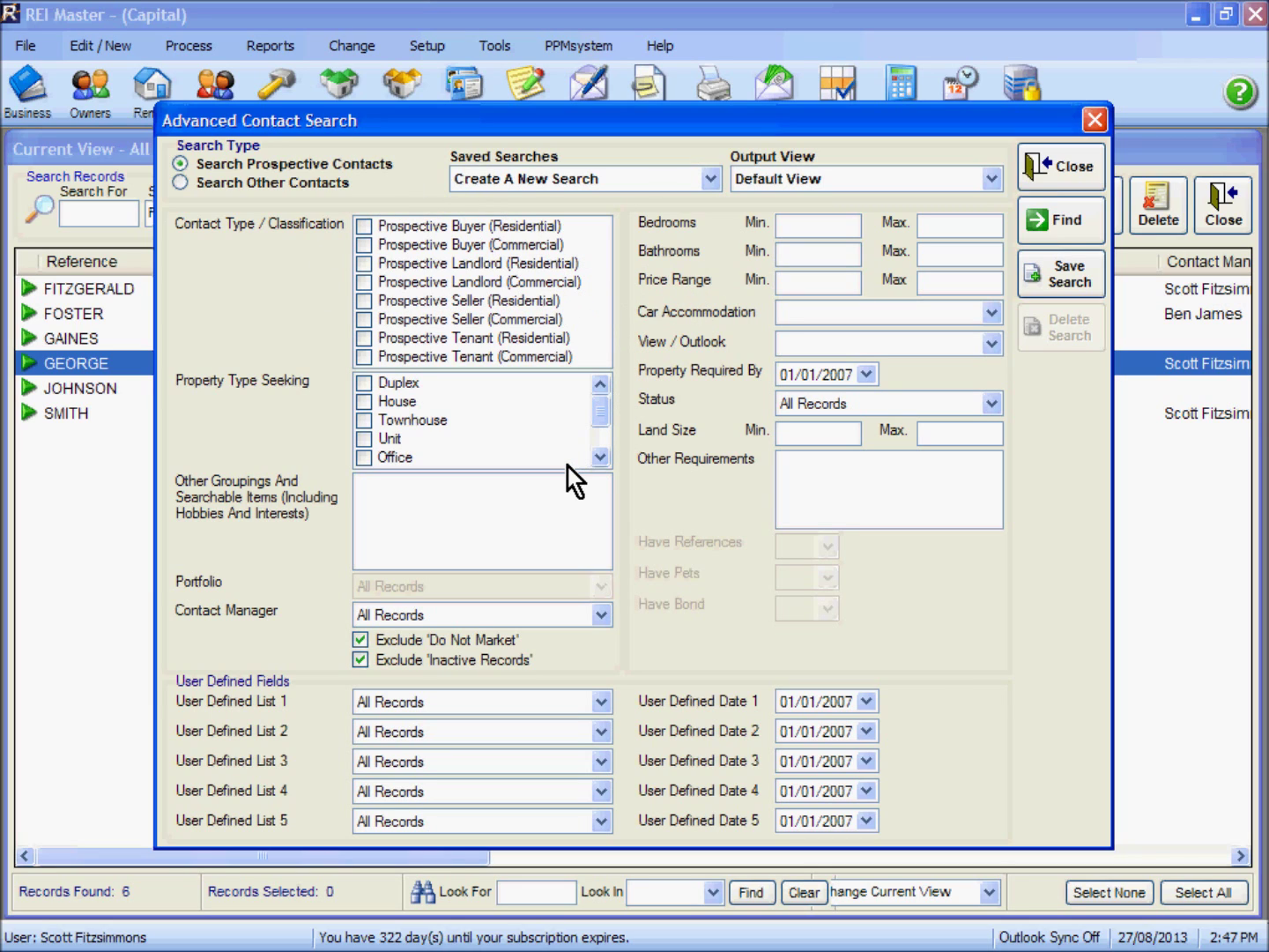
left_click(364, 226)
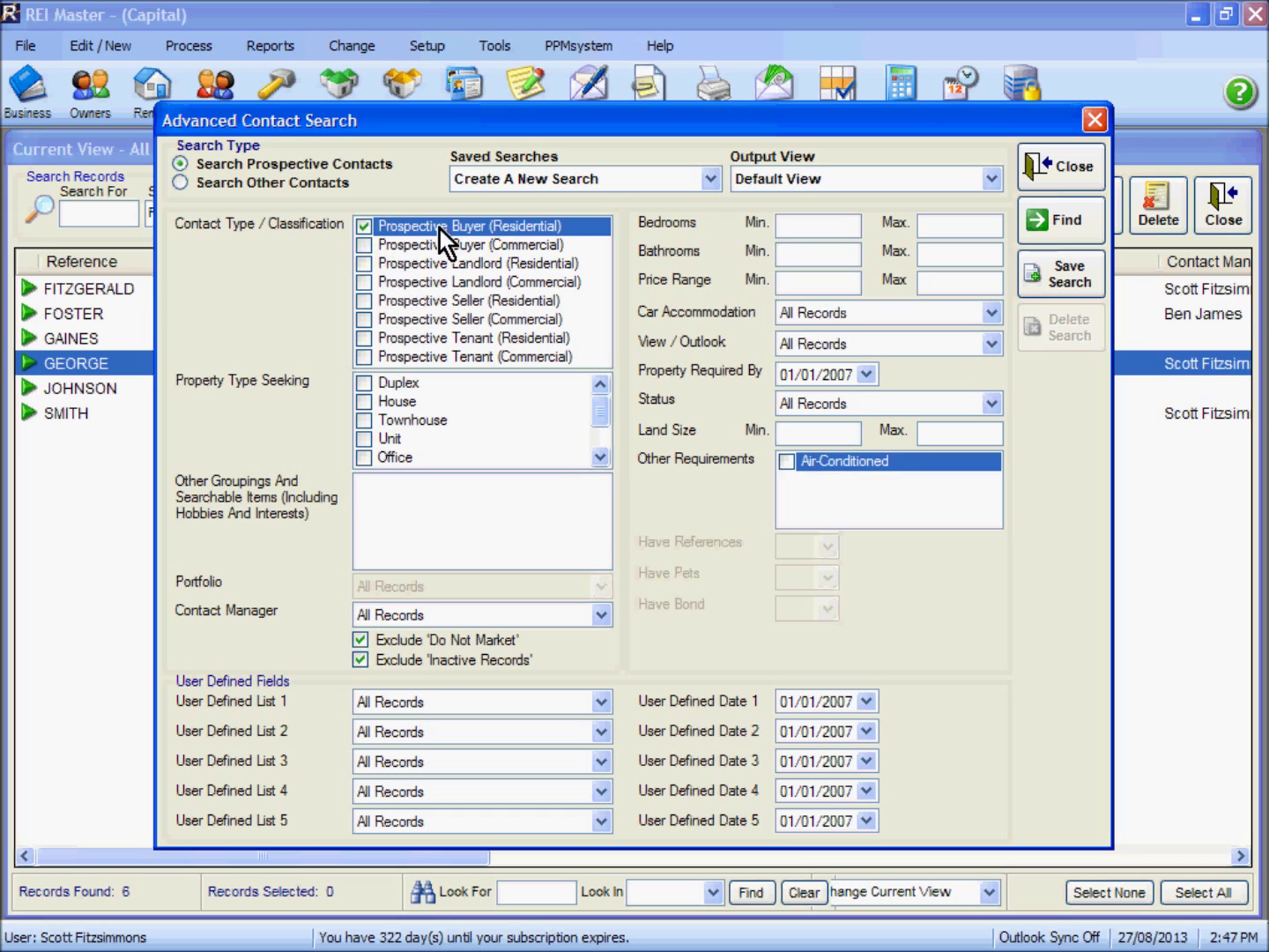
left_click(365, 421)
left_click(365, 439)
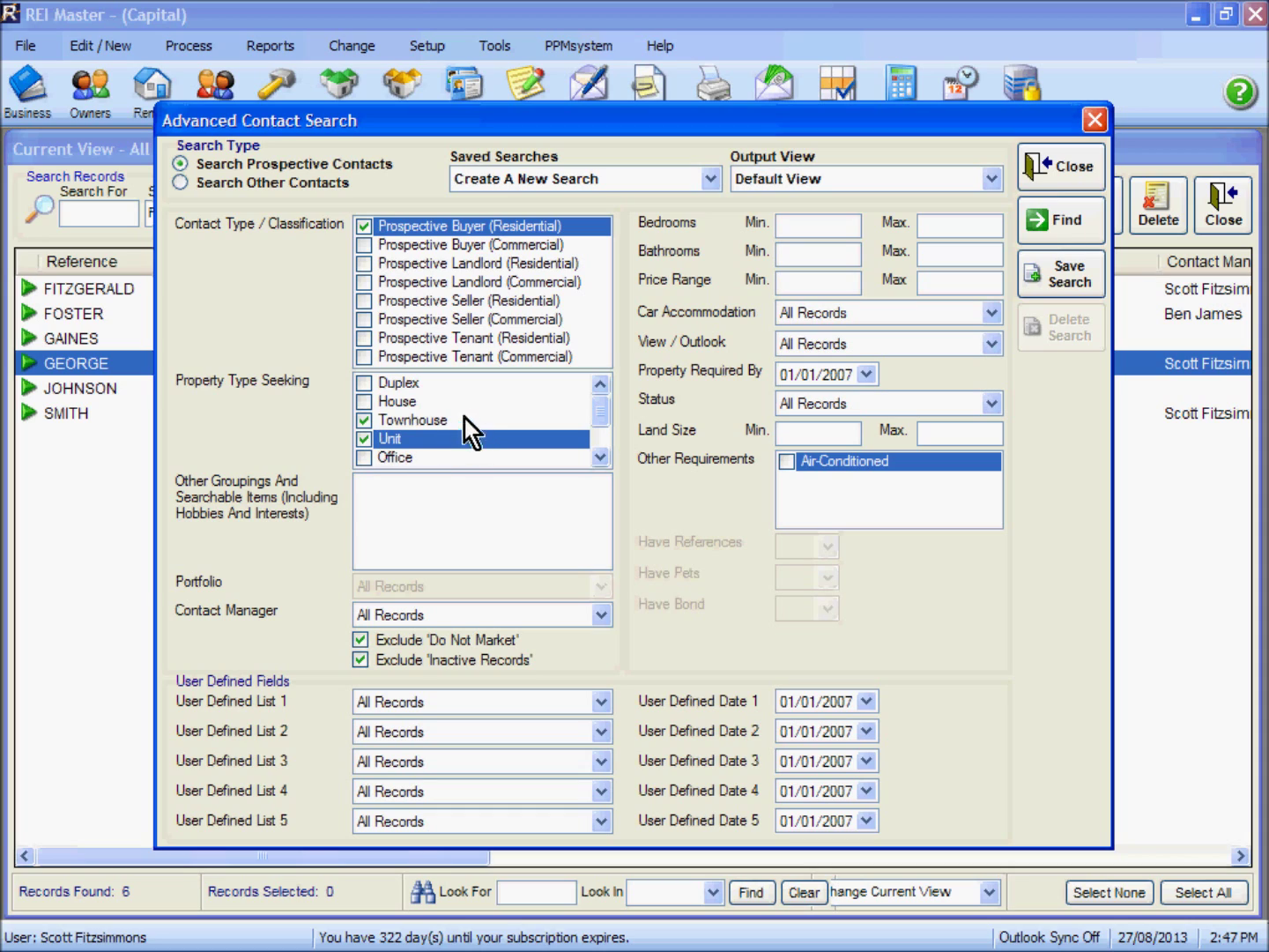
Require 2 bedrooms, 1–2 bathrooms and a Single Lockup Garage, then run the search
left_click(804, 222)
type("1")
key("Tab")
type("2")
left_click(844, 253)
type("1")
key("Tab")
type("2")
double_click(846, 226)
type("2")
left_click(993, 313)
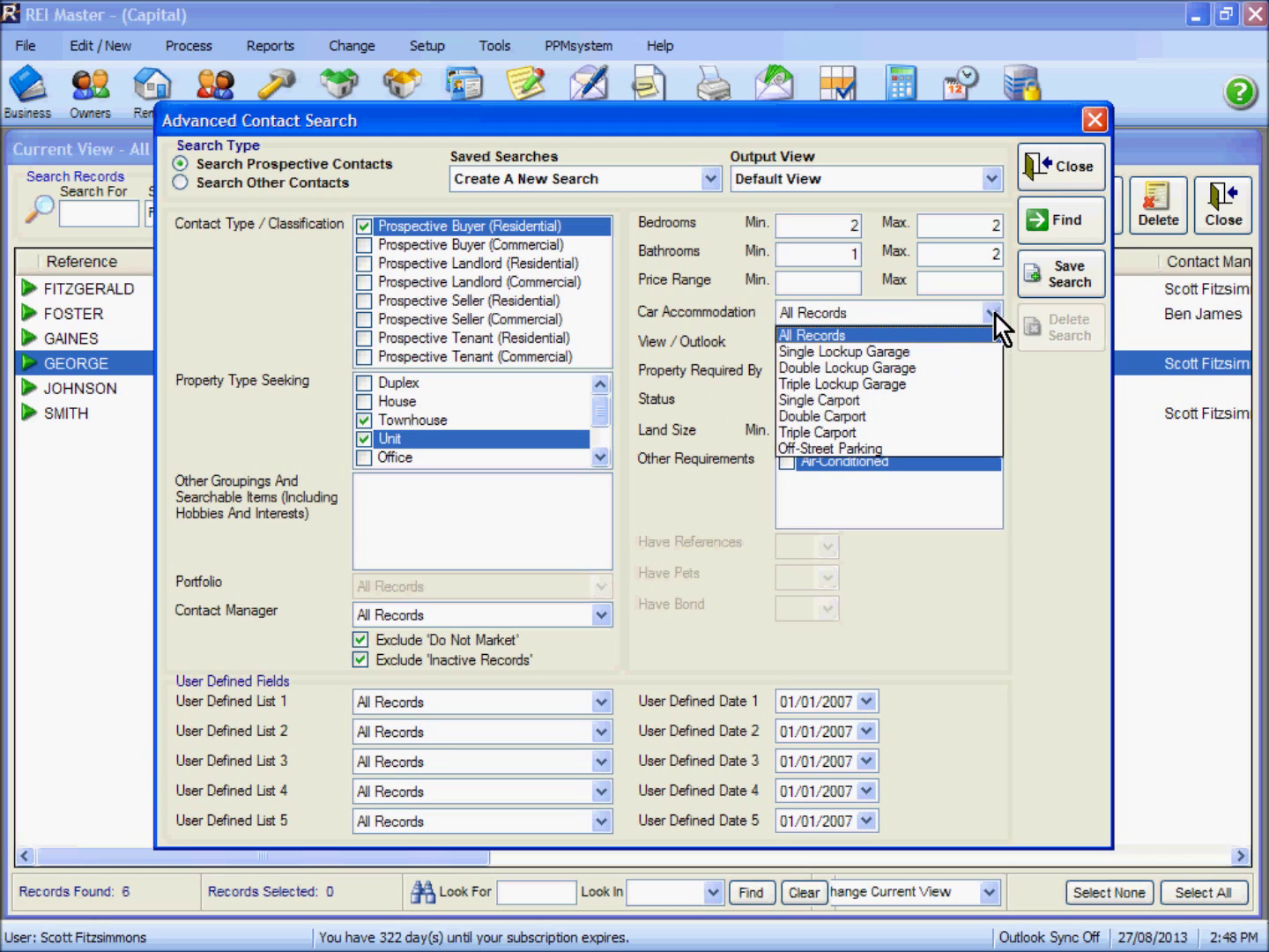
left_click(876, 356)
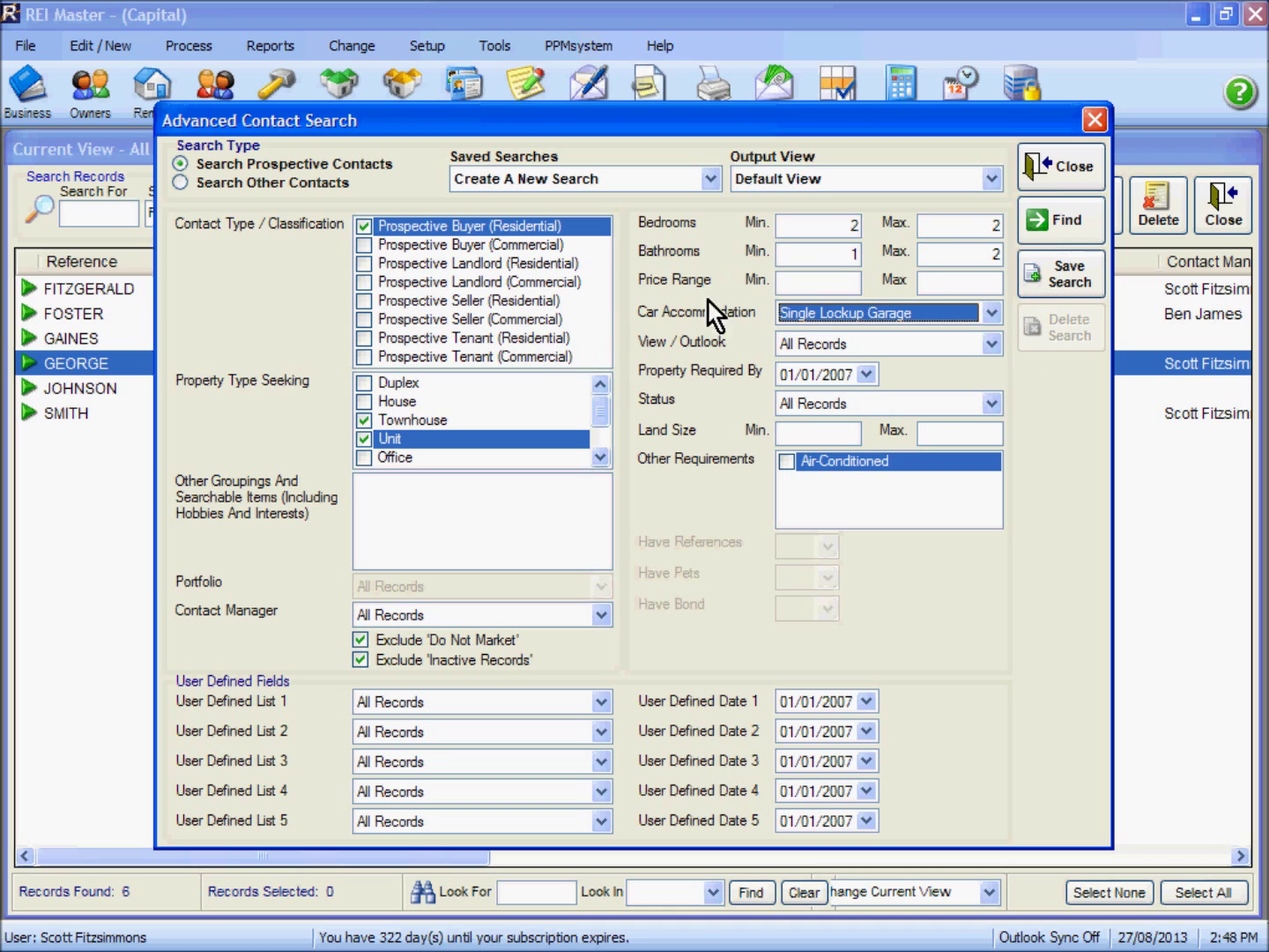
left_click(1072, 223)
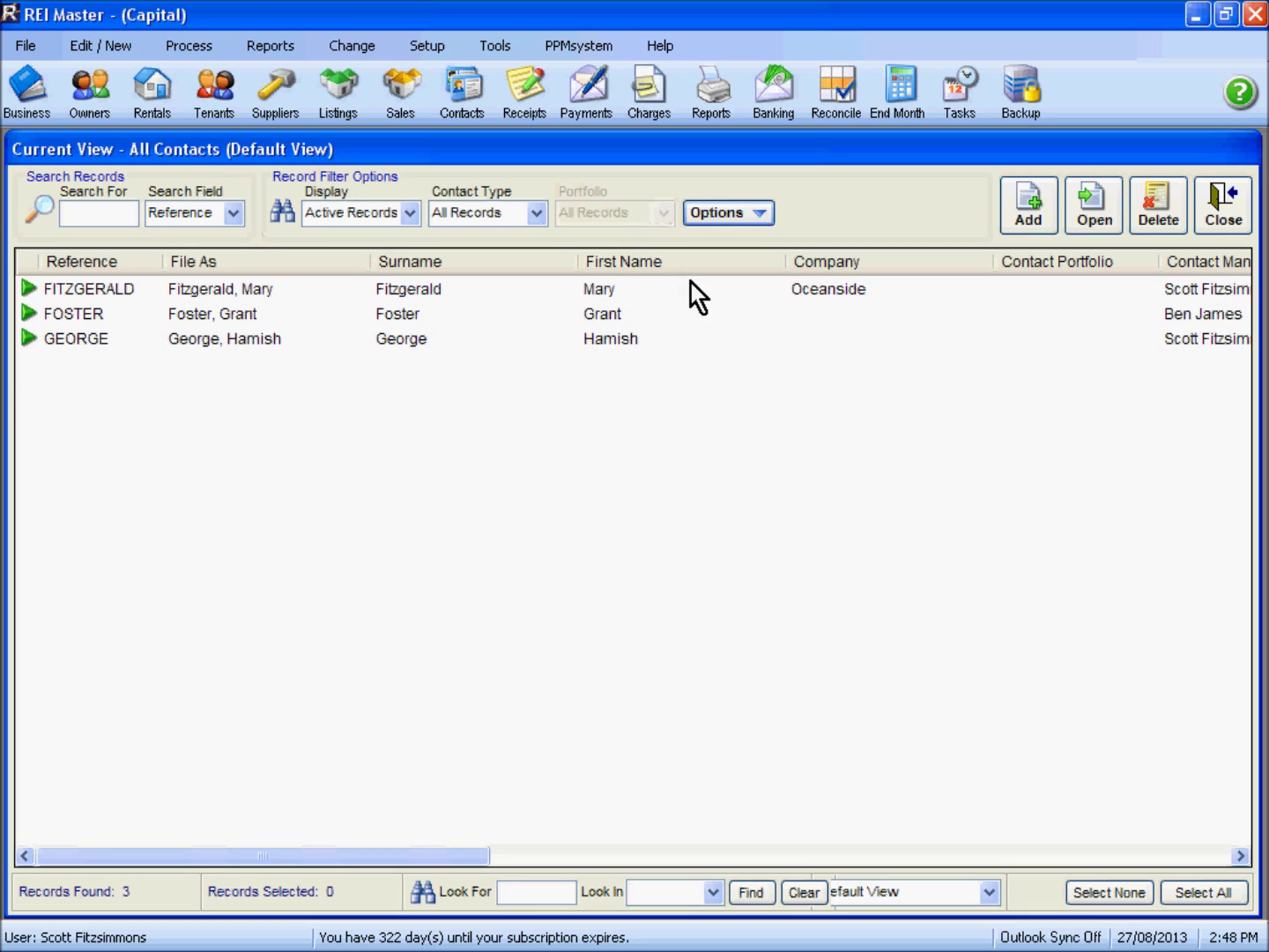
Select the first of the 3 matching contacts, then close the All Contacts list
left_click(417, 291)
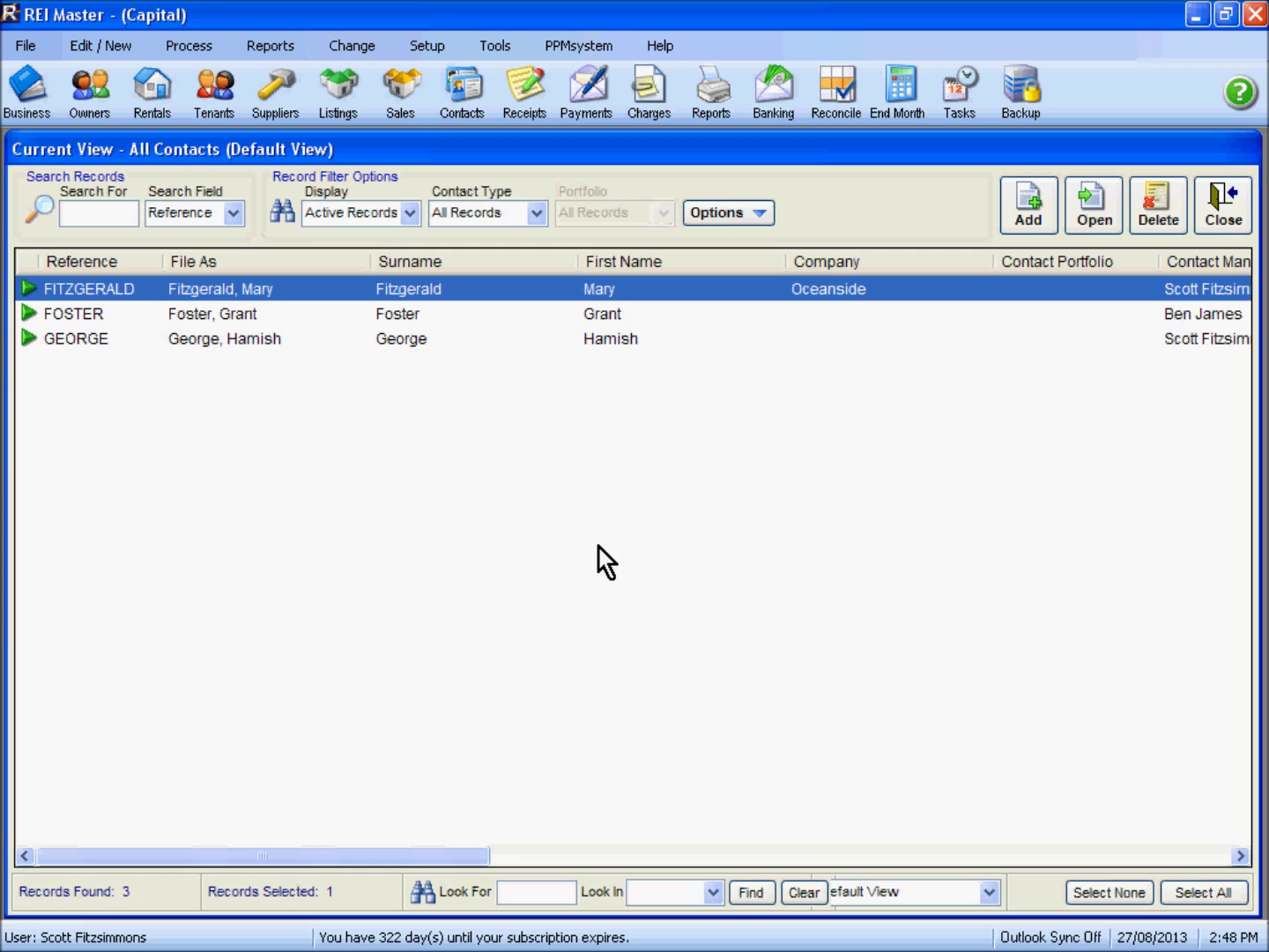
left_click(1211, 222)
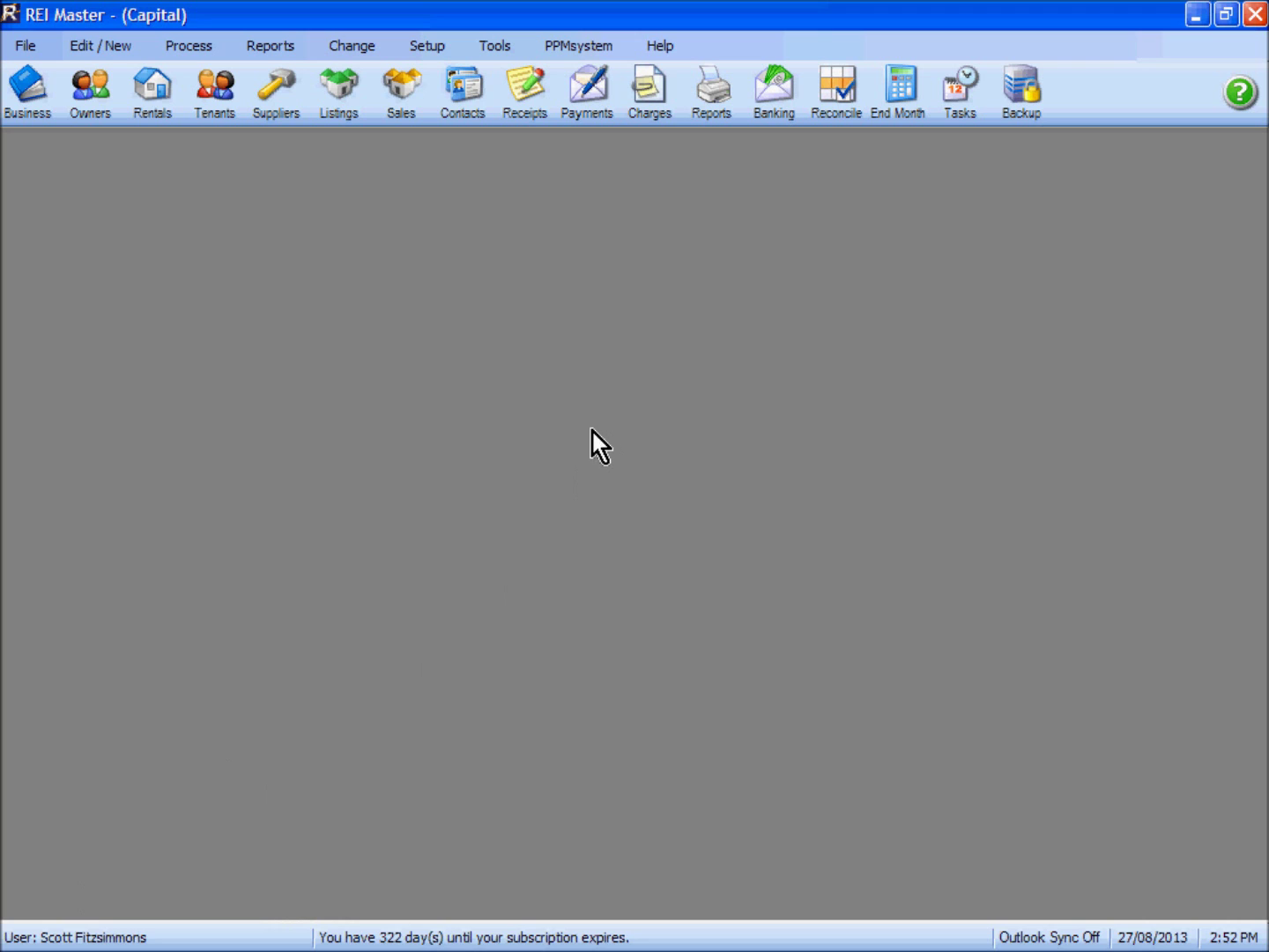
From the Owners list, convert an existing contact into a new owner record, then cancel the changes and close it
left_click(92, 100)
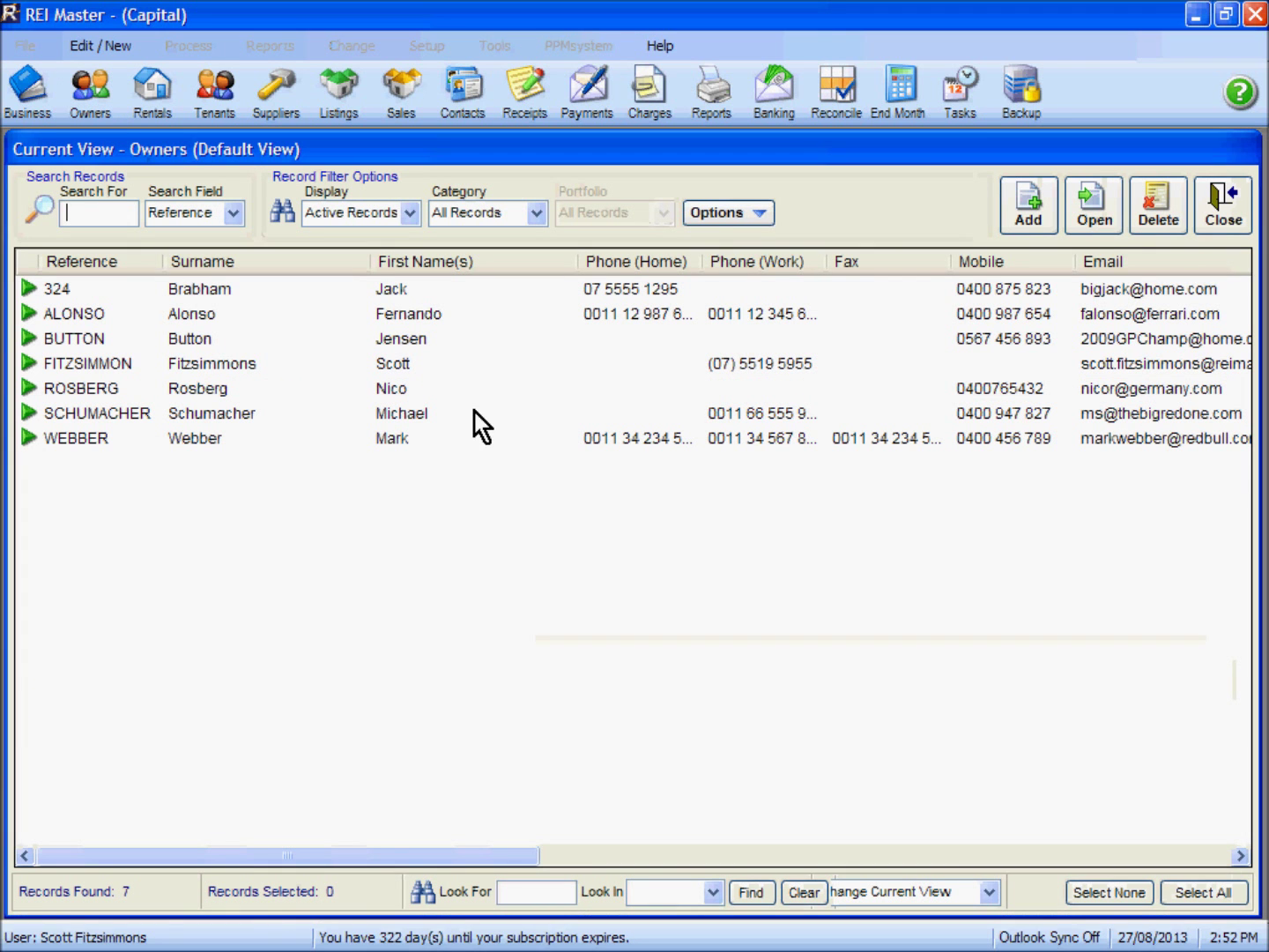
left_click(1032, 216)
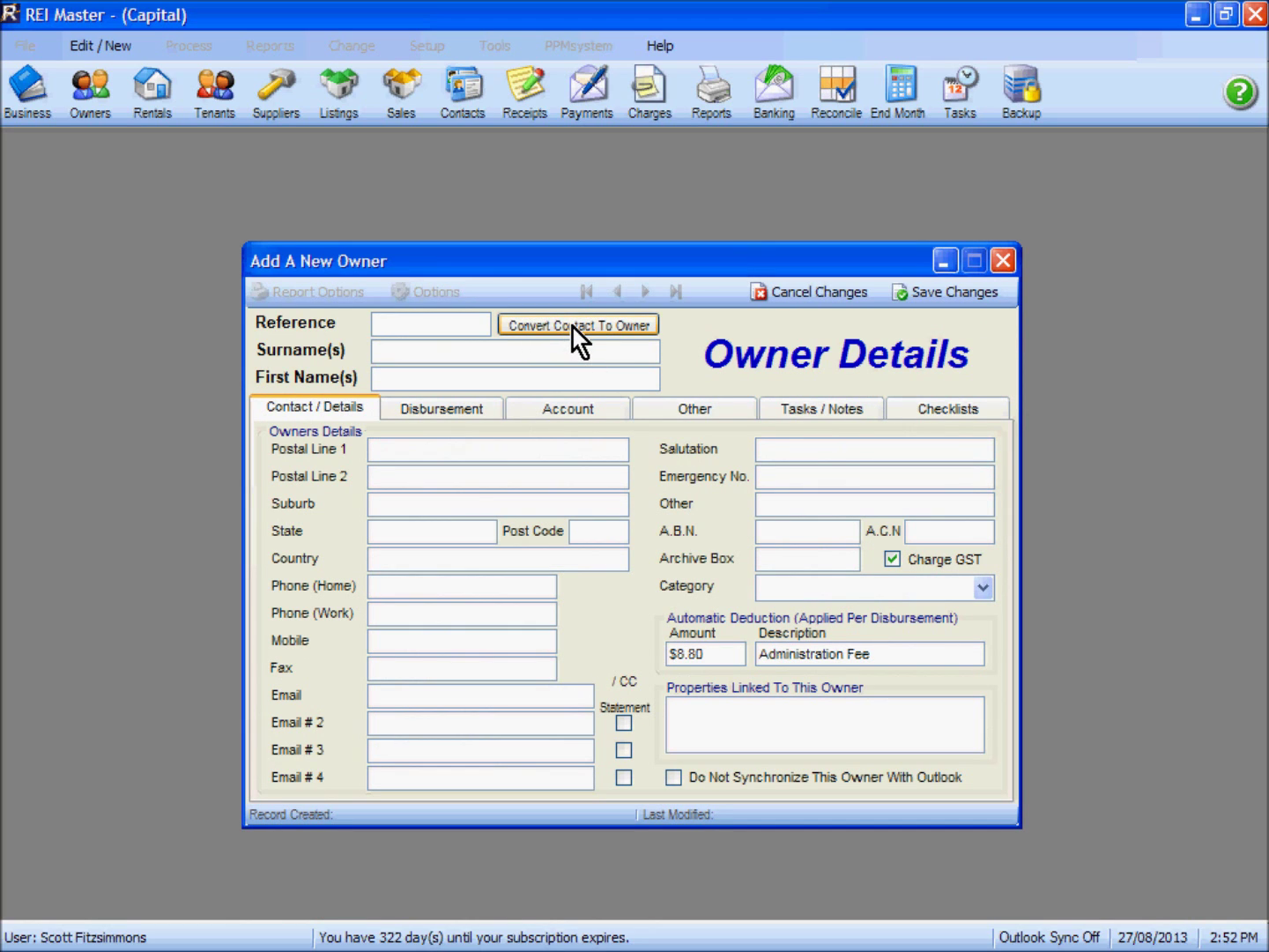
left_click(573, 328)
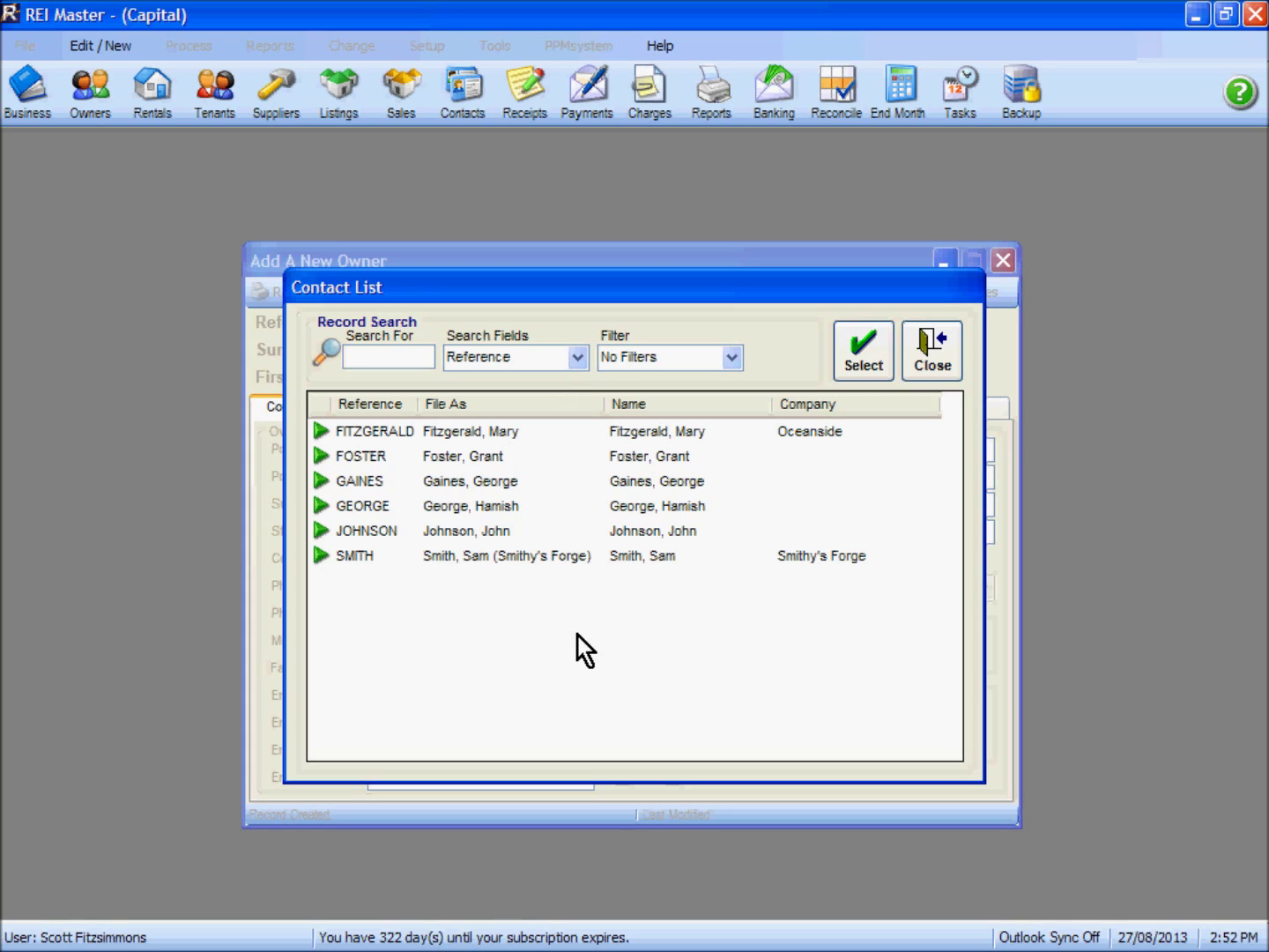
left_click(499, 457)
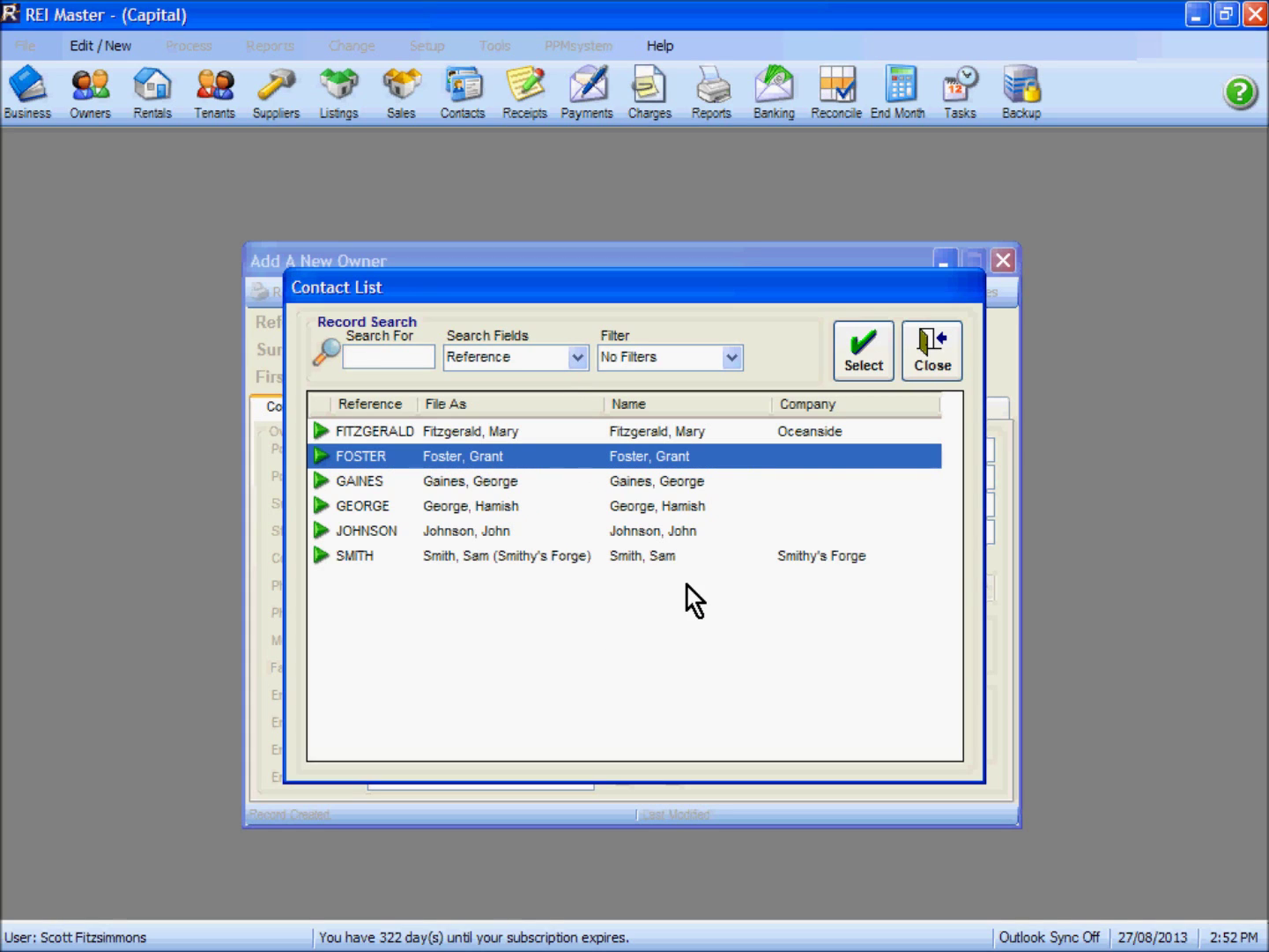
left_click(865, 354)
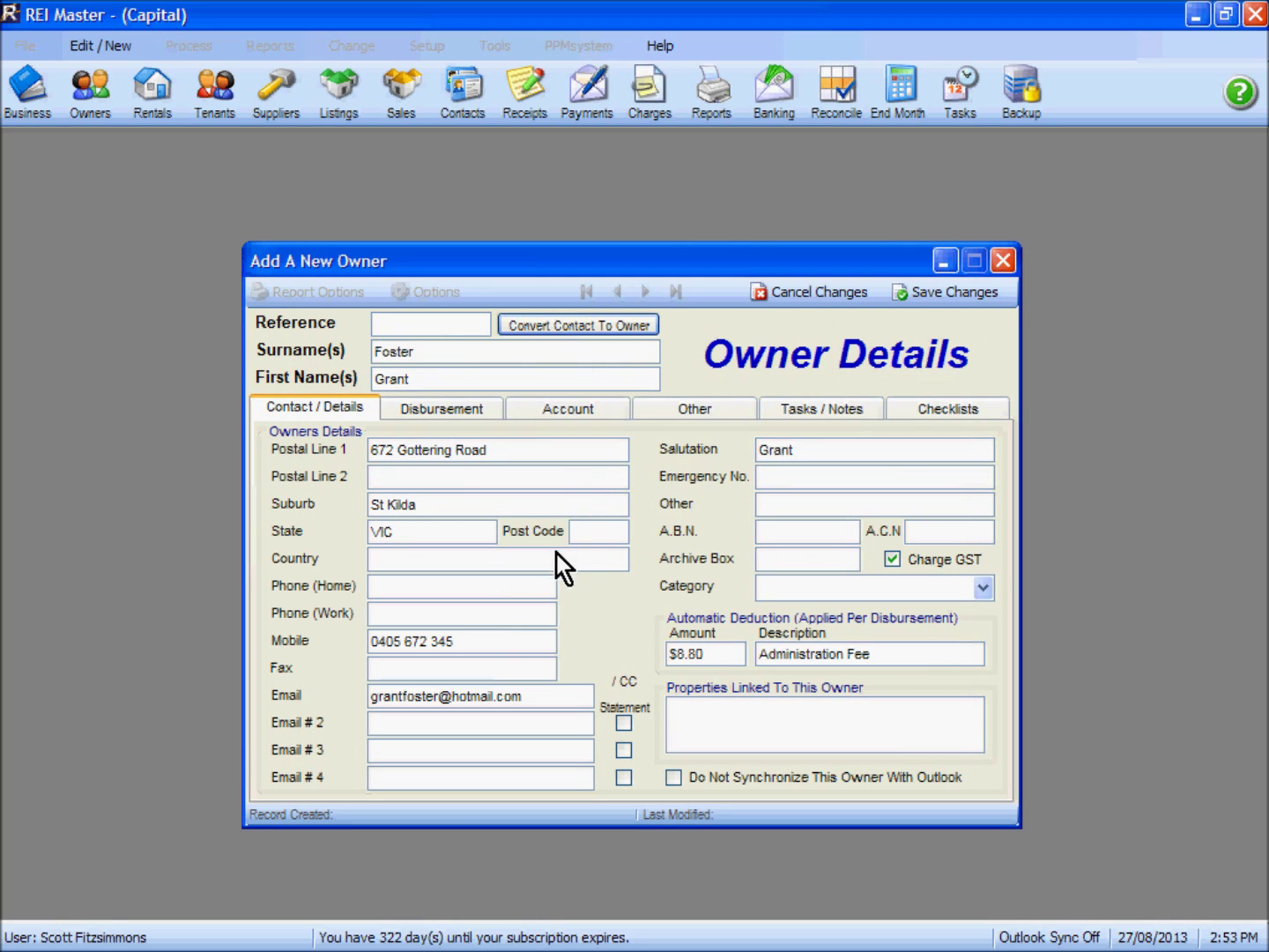
left_click(827, 295)
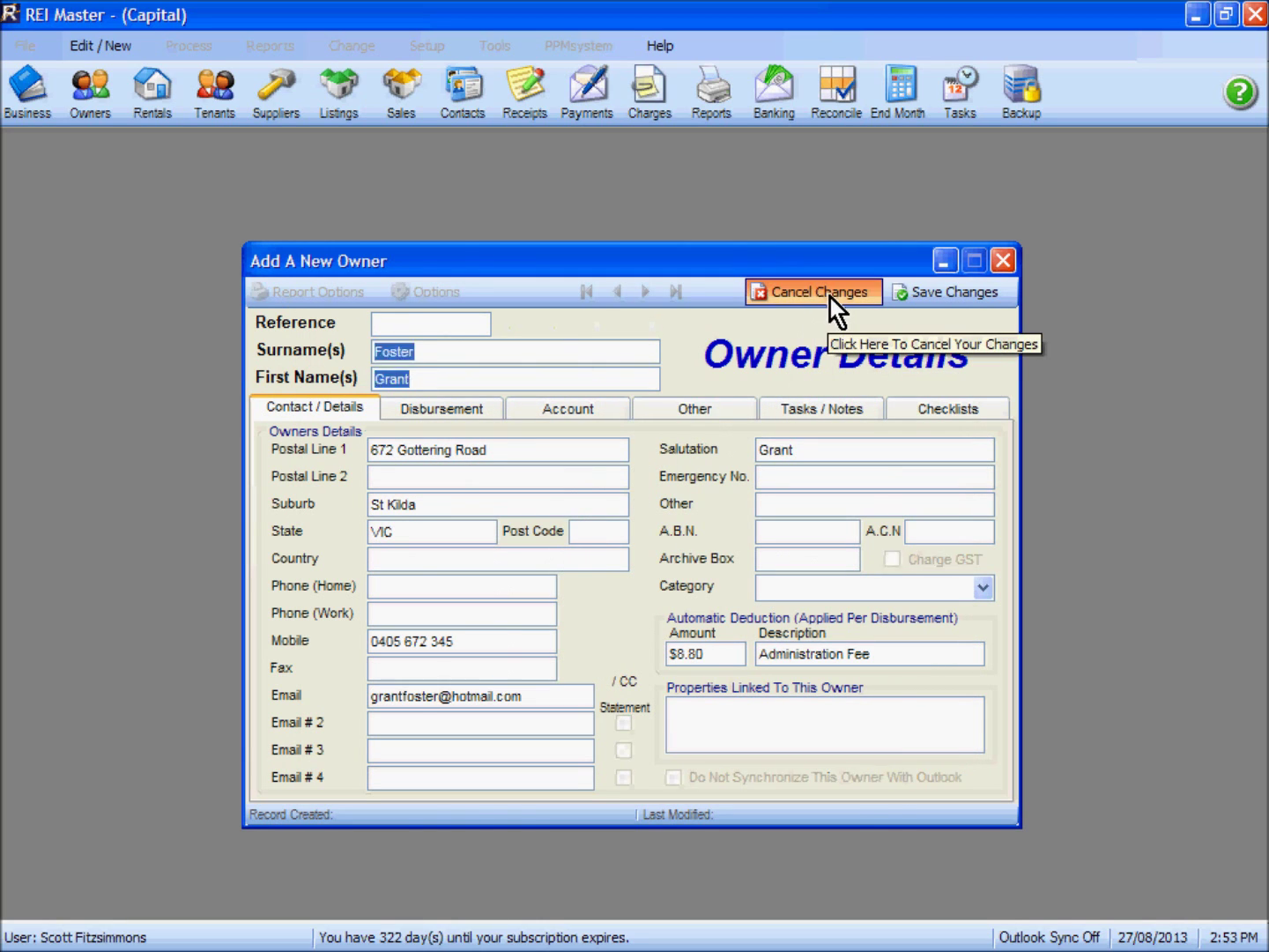
left_click(1002, 260)
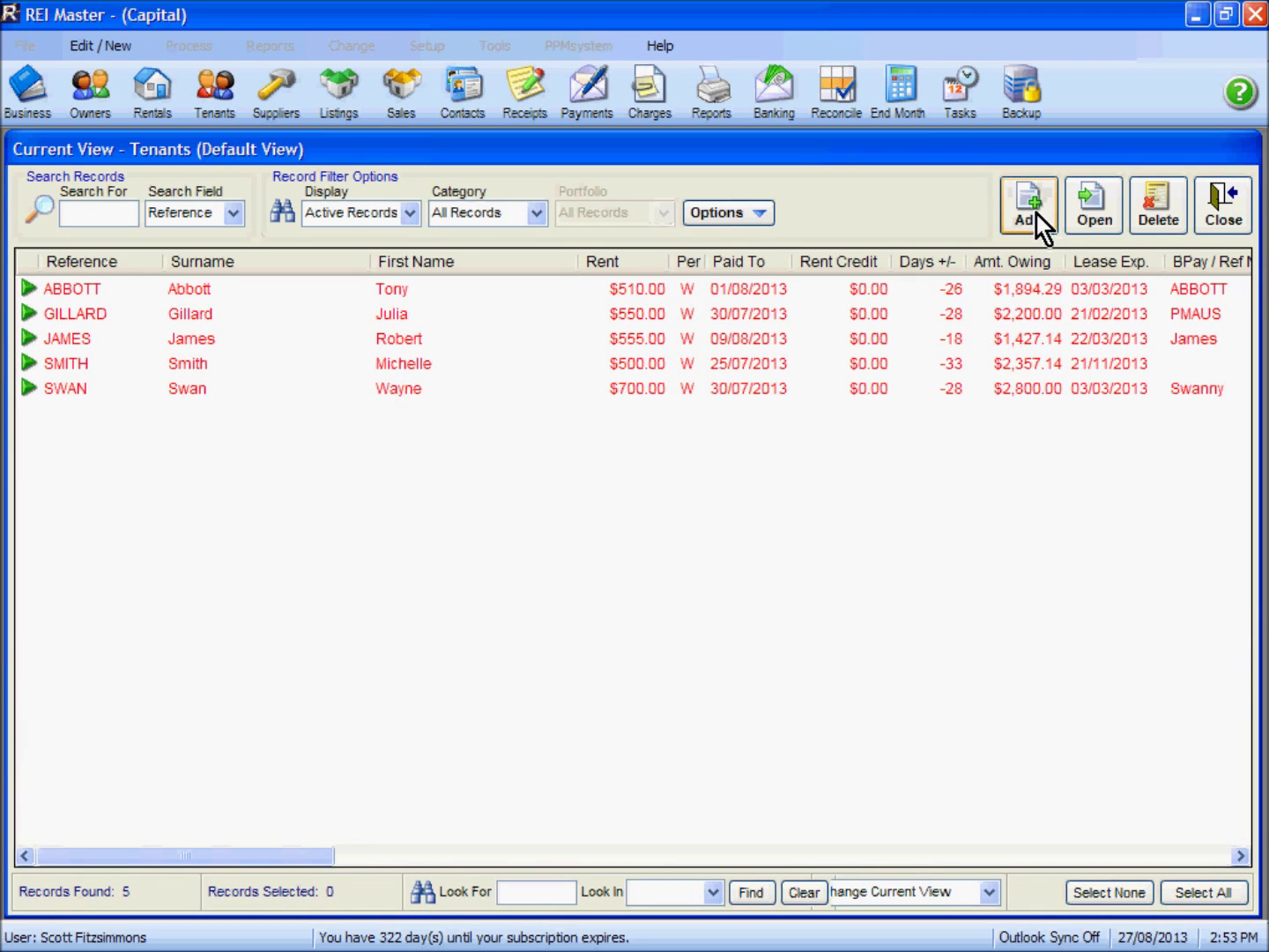
Convert an existing contact into a new tenant record, then cancel the changes and close the tenant window
left_click(1036, 216)
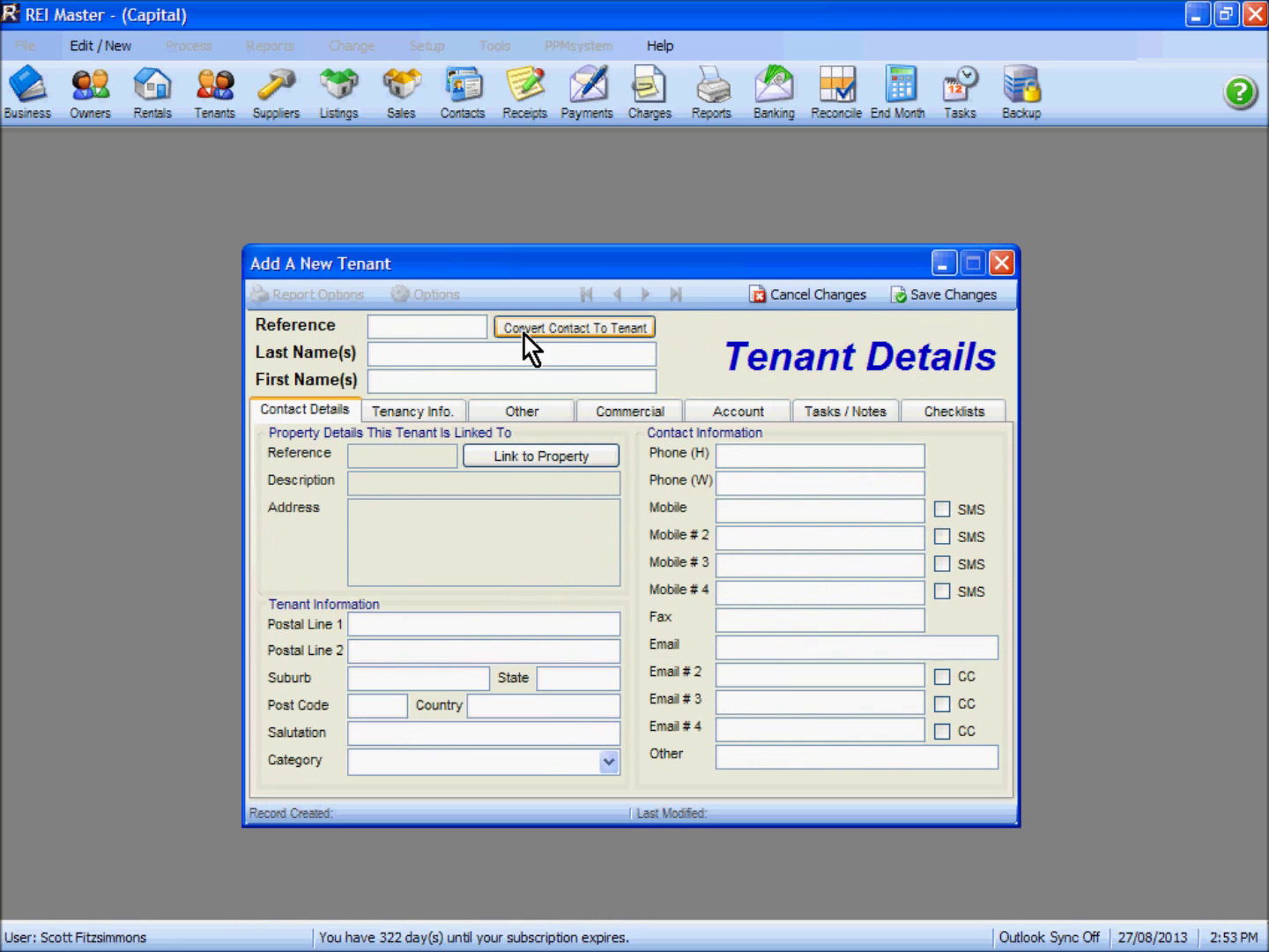
left_click(576, 328)
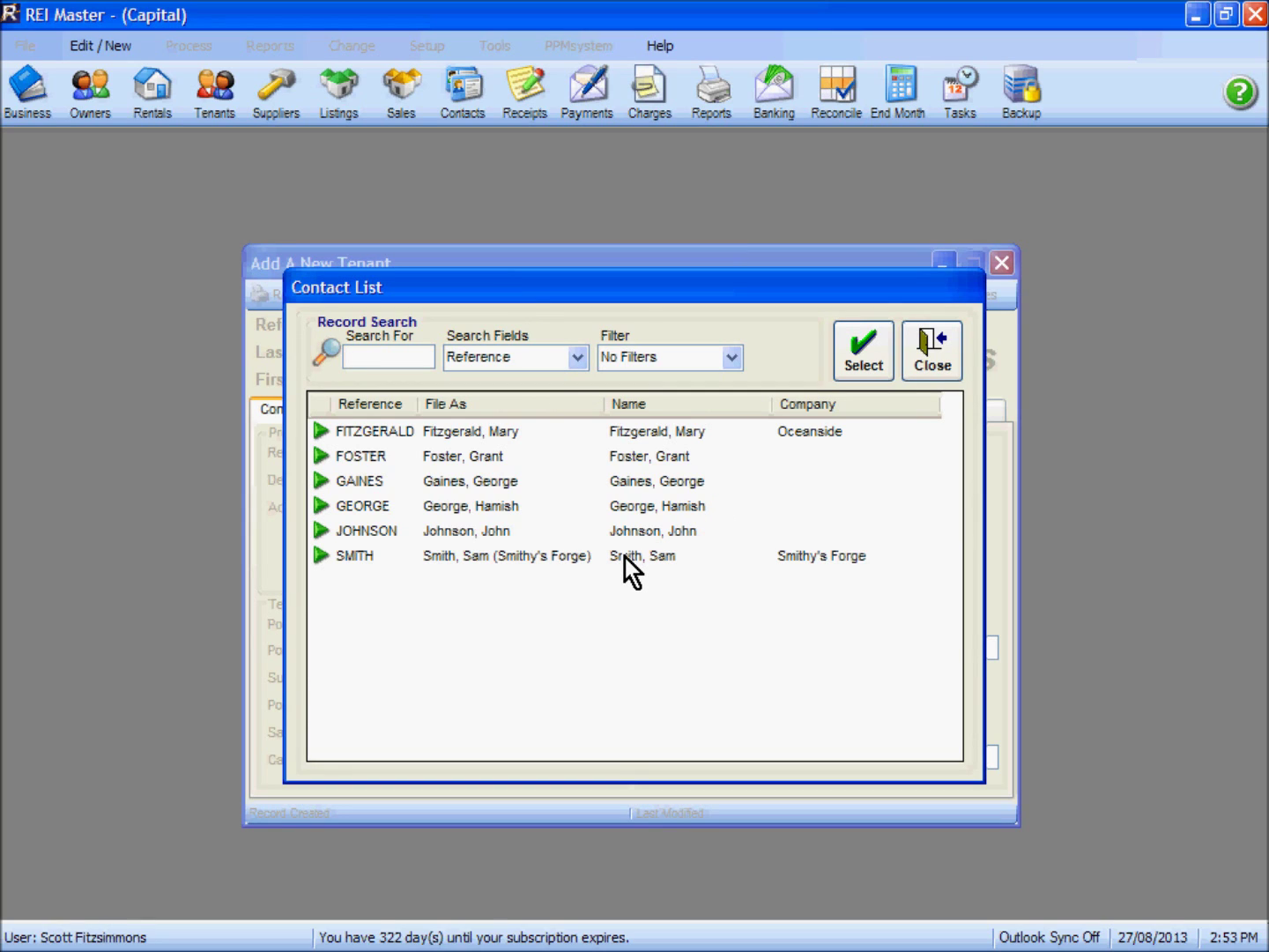
left_click(486, 481)
left_click(863, 360)
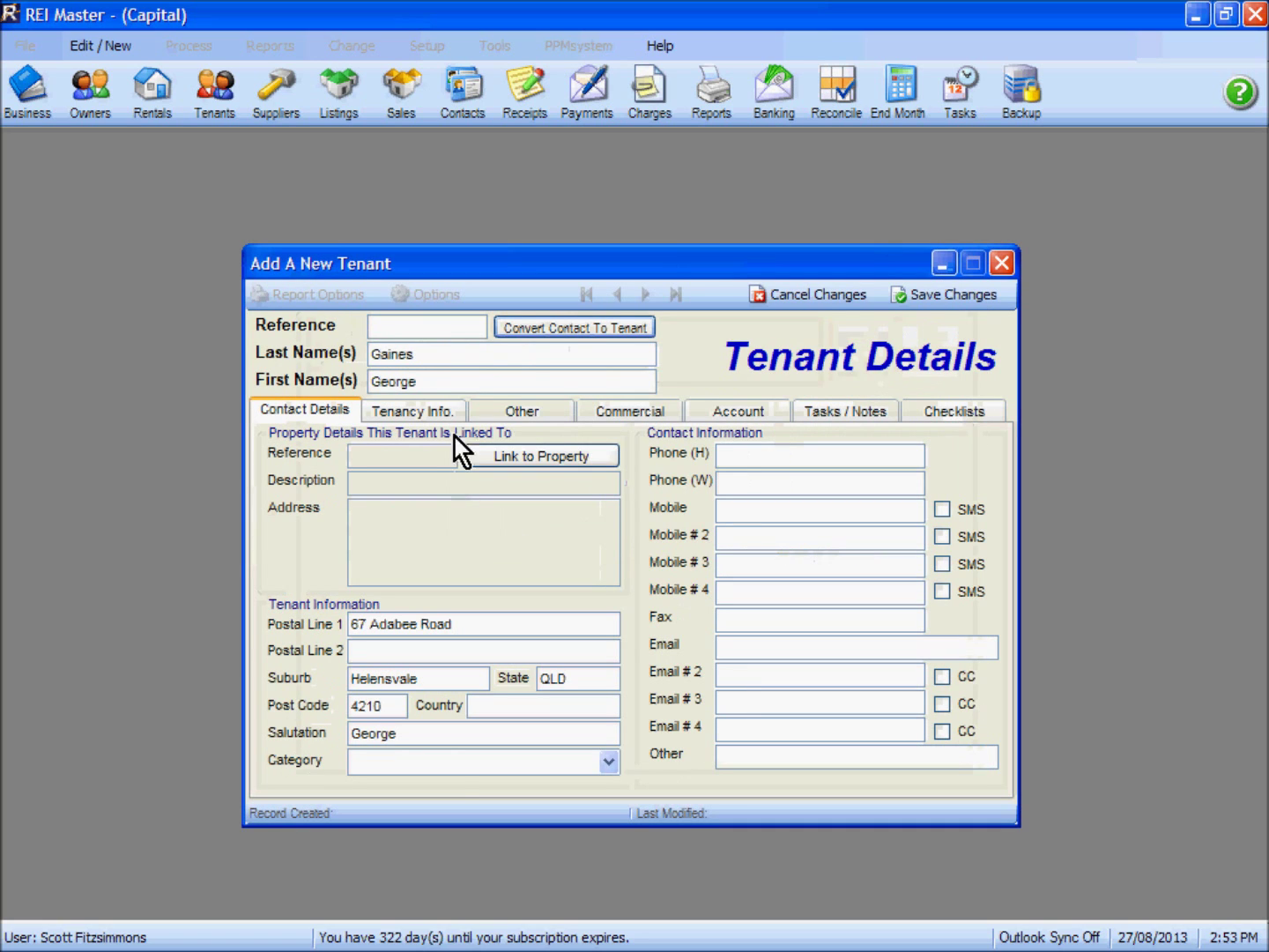
left_click(809, 297)
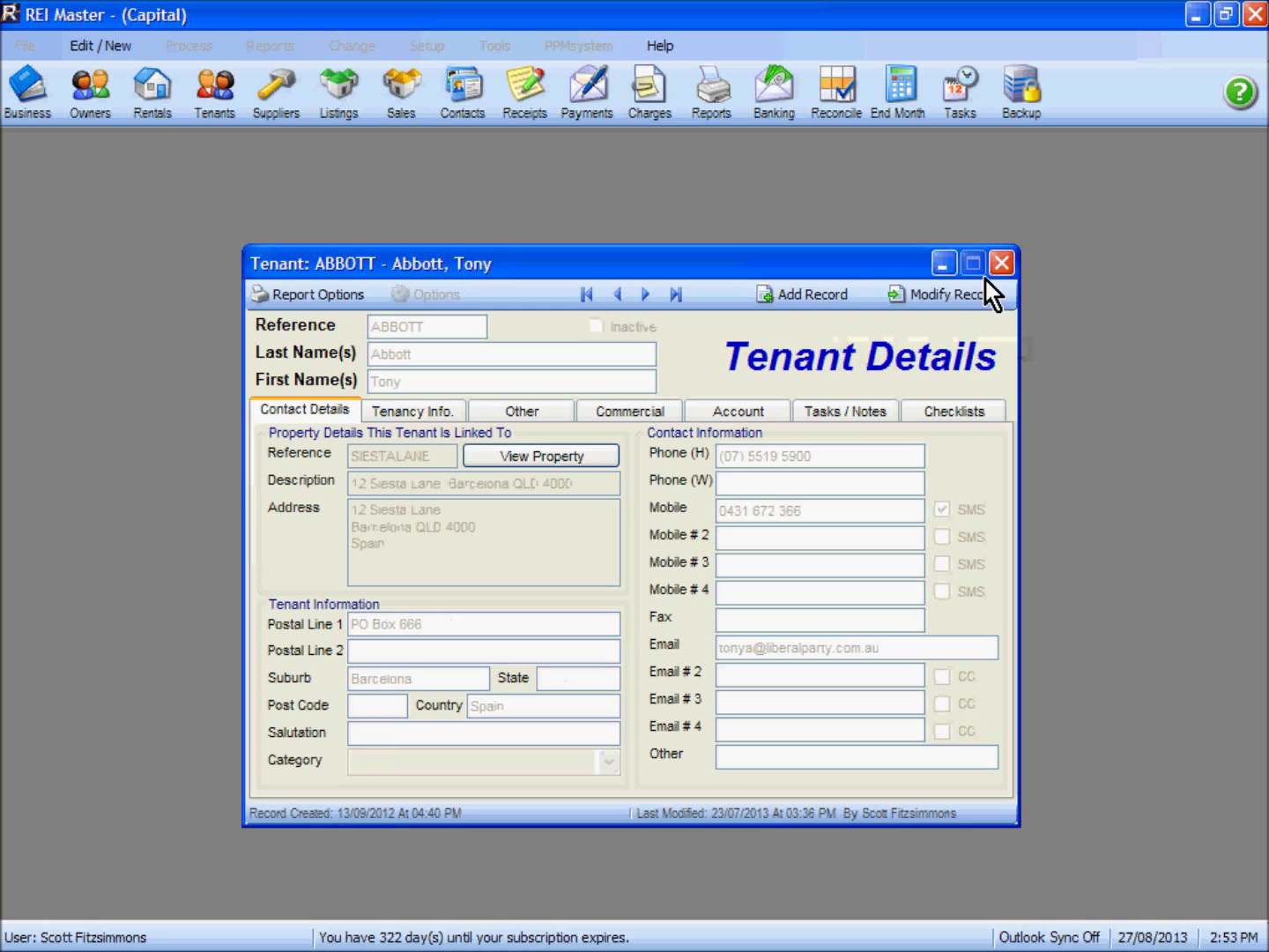
left_click(1002, 263)
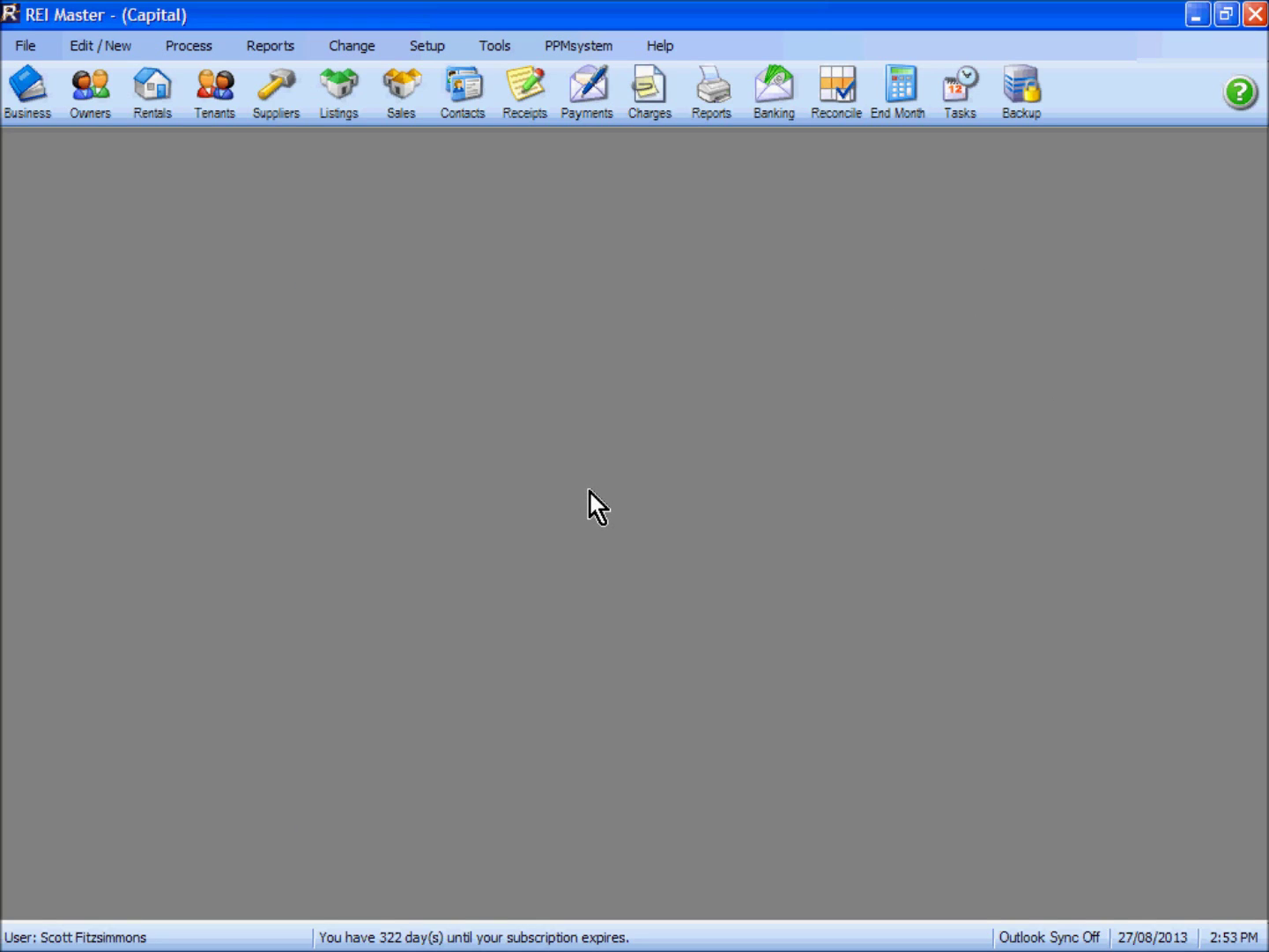